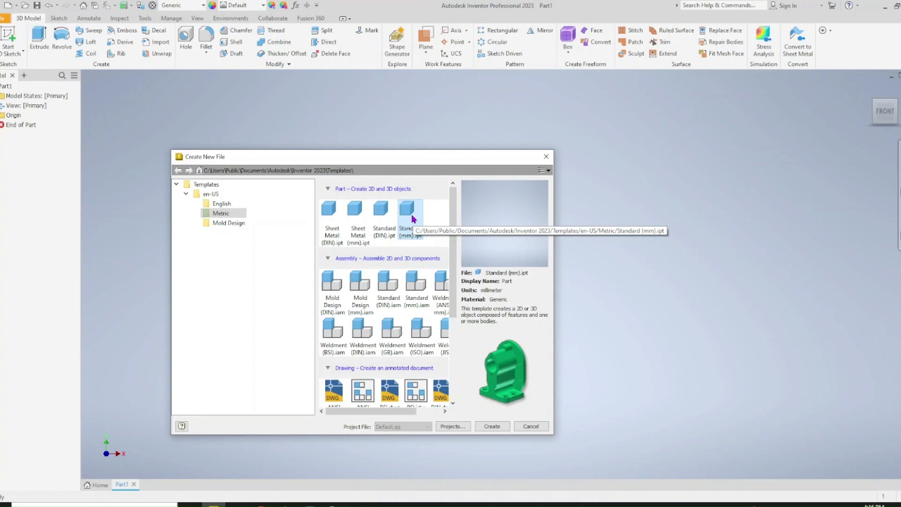
Dismiss the new-file dialog and start a 2D sketch on the front plane of the part.
left_click(545, 156)
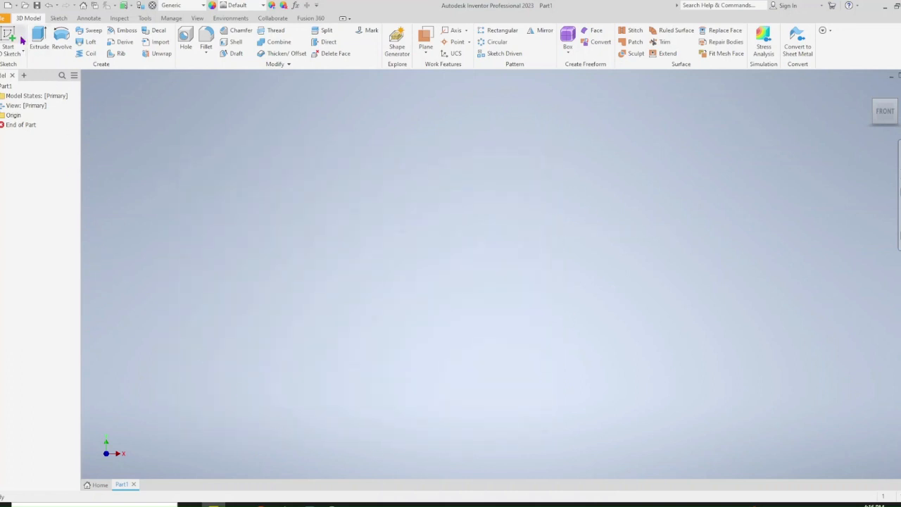
left_click(21, 40)
left_click(465, 184)
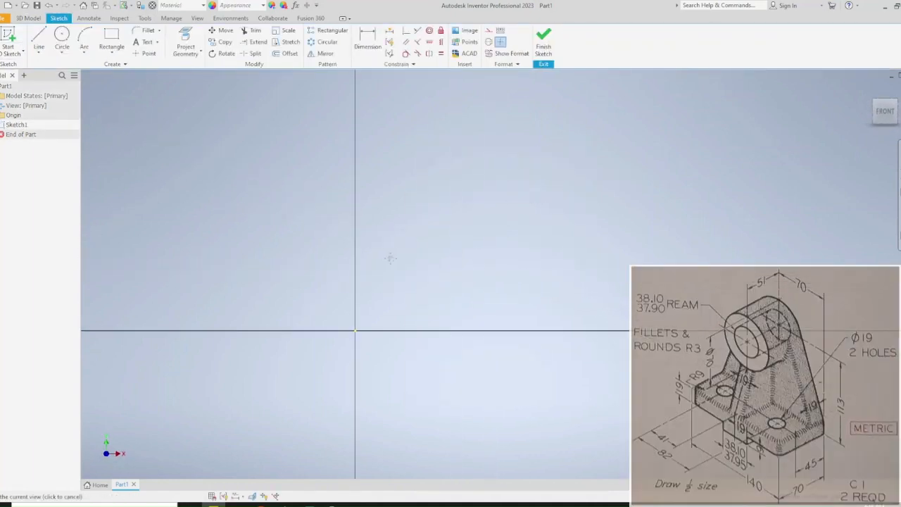
Sketch a wide rectangle with its upper edge on the horizontal axis and a smaller, narrower rectangle just below it.
left_click(111, 38)
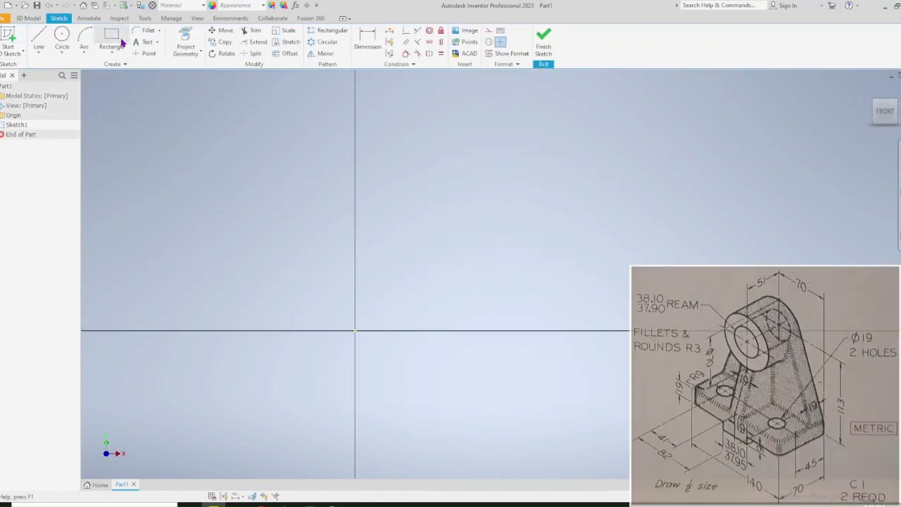
left_click(159, 331)
left_click(567, 416)
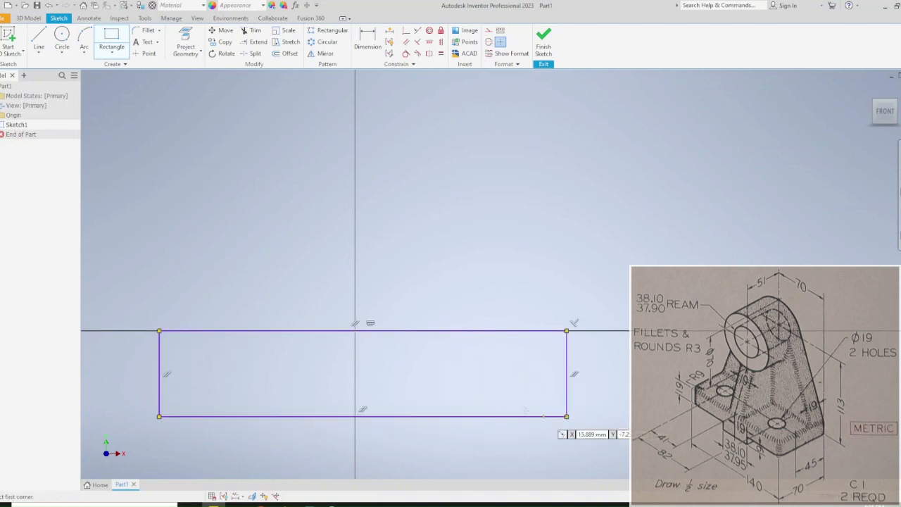
left_click(280, 430)
left_click(469, 466)
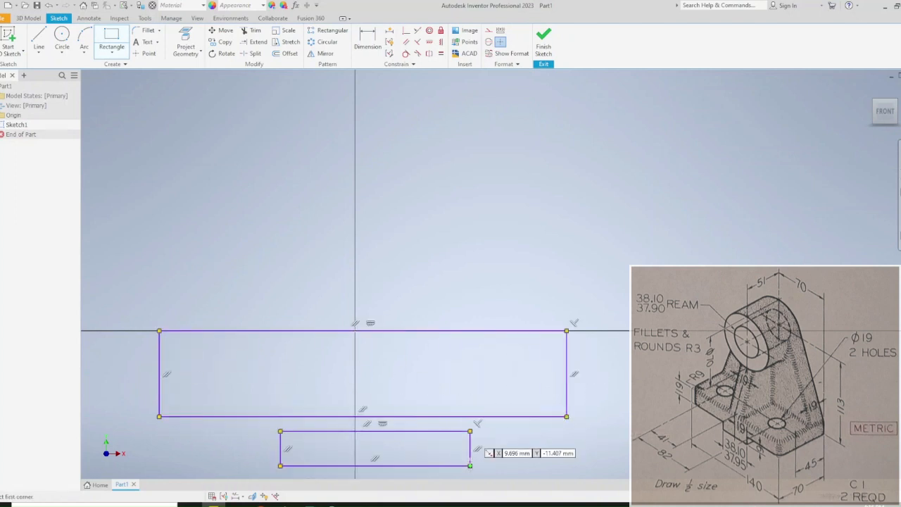
Make the wide rectangle's top midpoint coincident with the origin and the small rectangle's top midpoint coincident with the wide one's bottom midpoint.
left_click(406, 30)
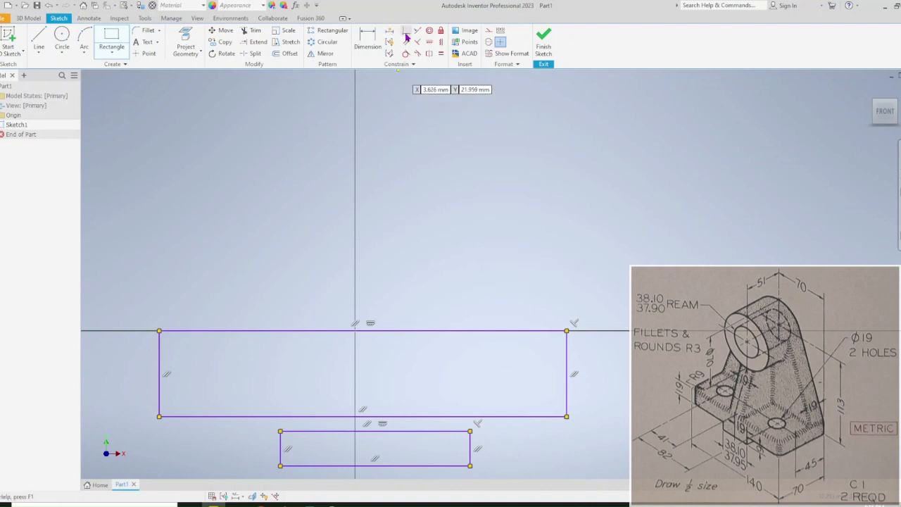
left_click(364, 332)
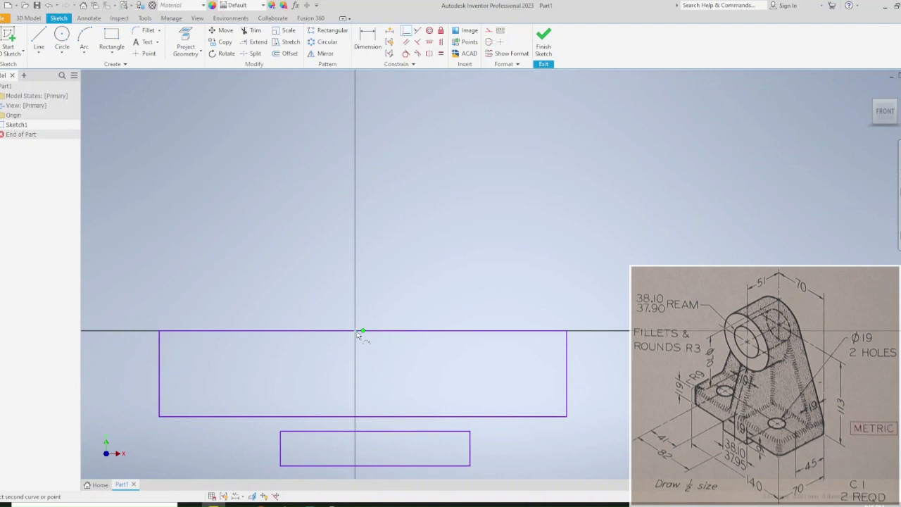
left_click(356, 336)
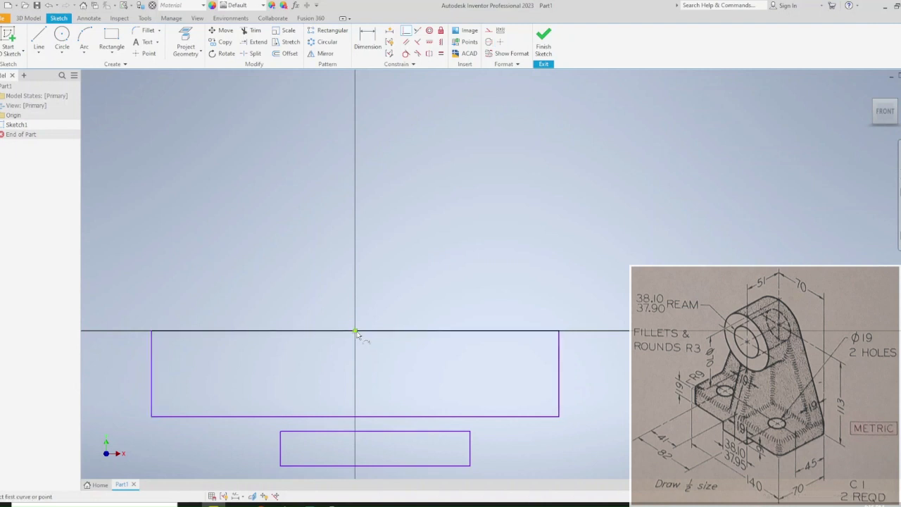
left_click(355, 417)
left_click(375, 431)
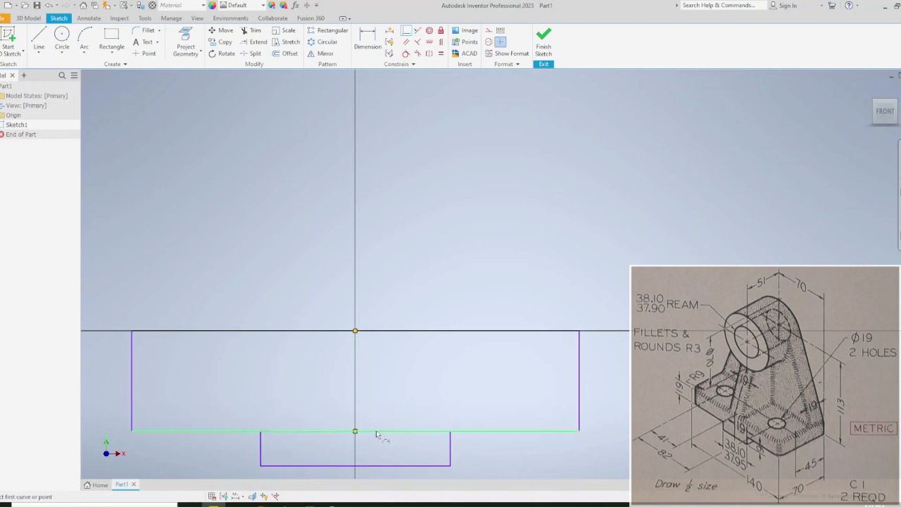
key("Escape")
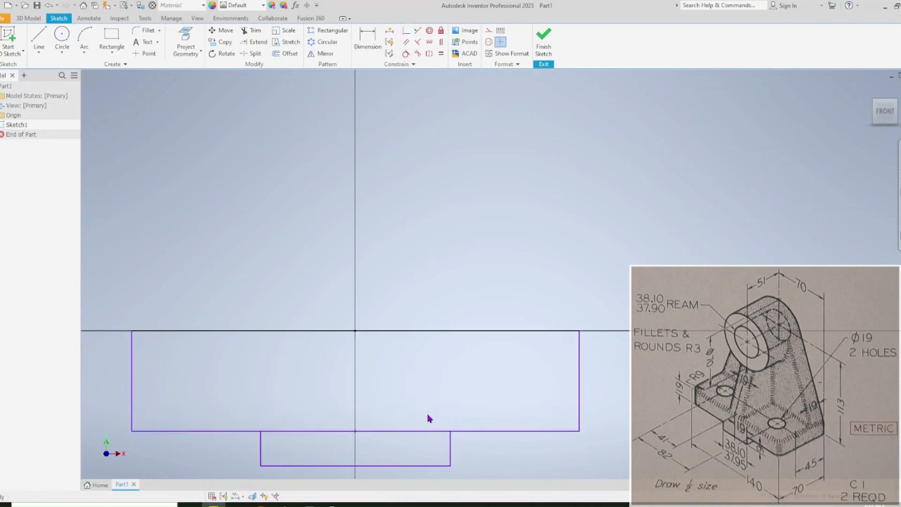
Dimension the wide rectangle 140 mm wide and 19 mm high.
middle_click_drag(366, 344, 378, 212)
key("d")
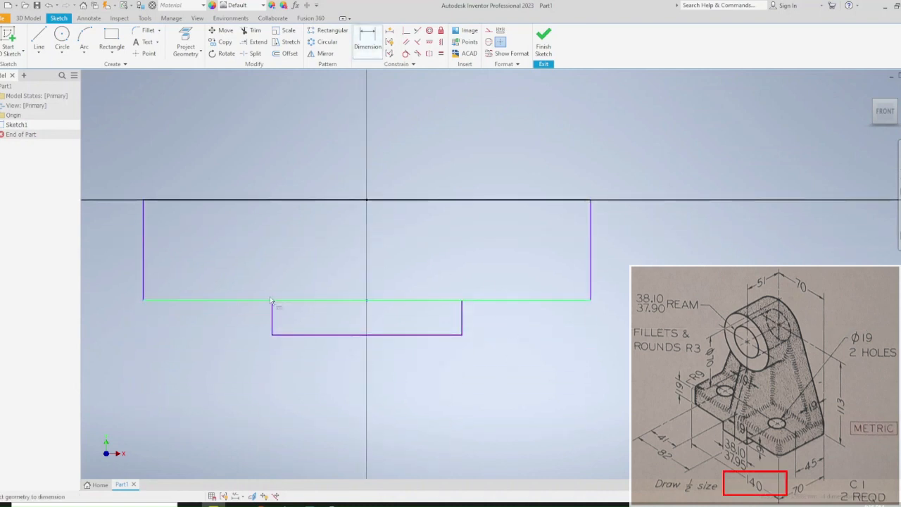
left_click(201, 200)
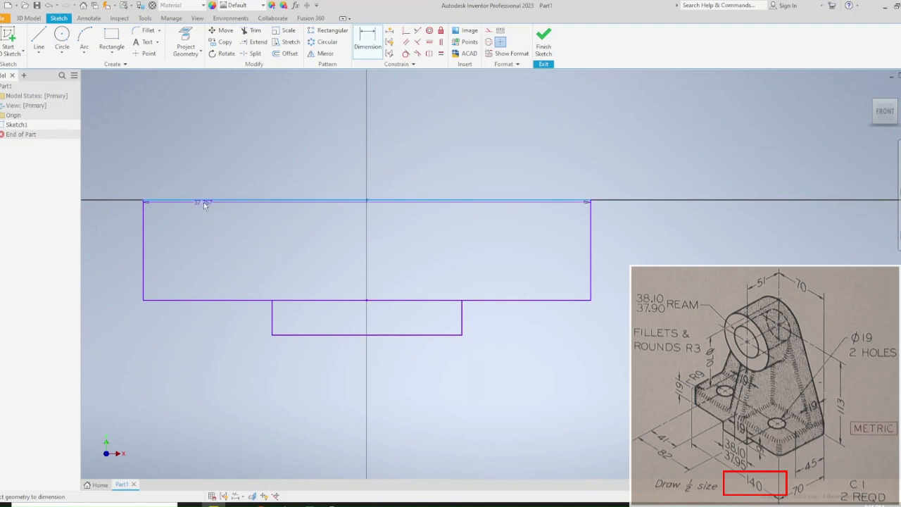
left_click(217, 164)
type("140")
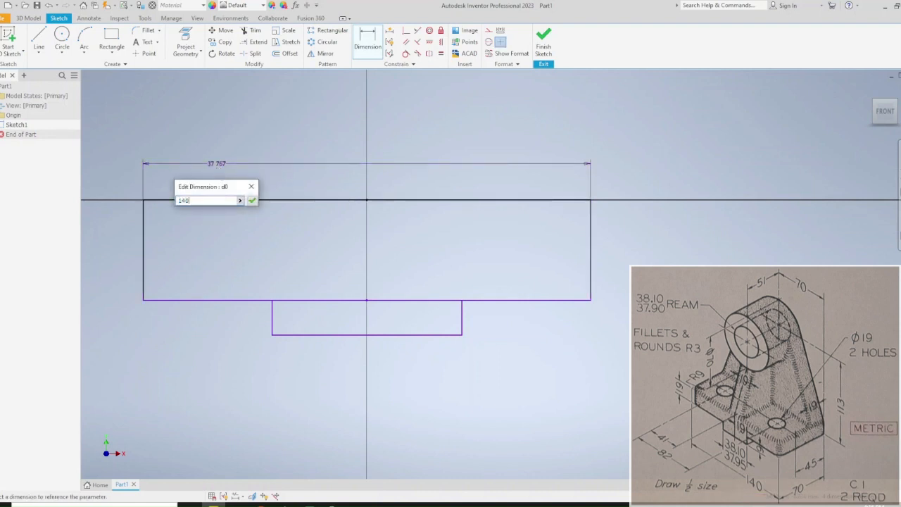
key("Return")
left_click(166, 297)
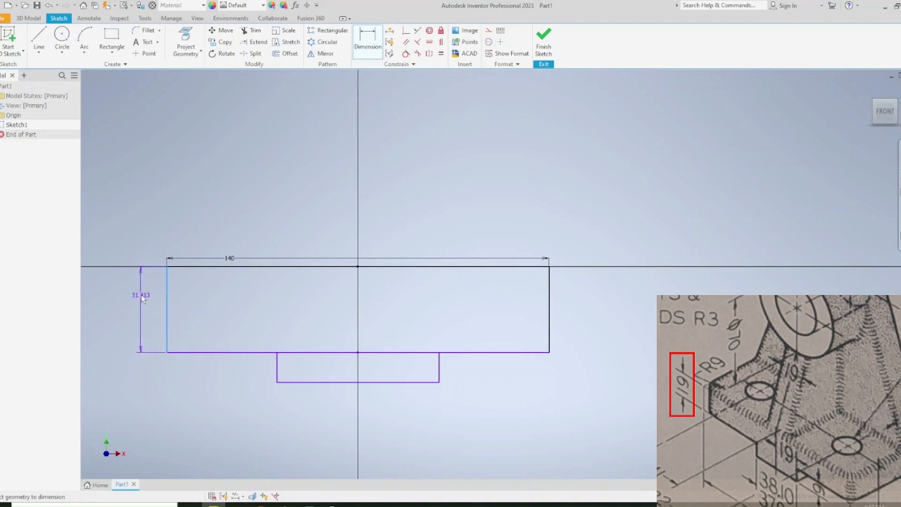
left_click(138, 310)
type("19")
key("Return")
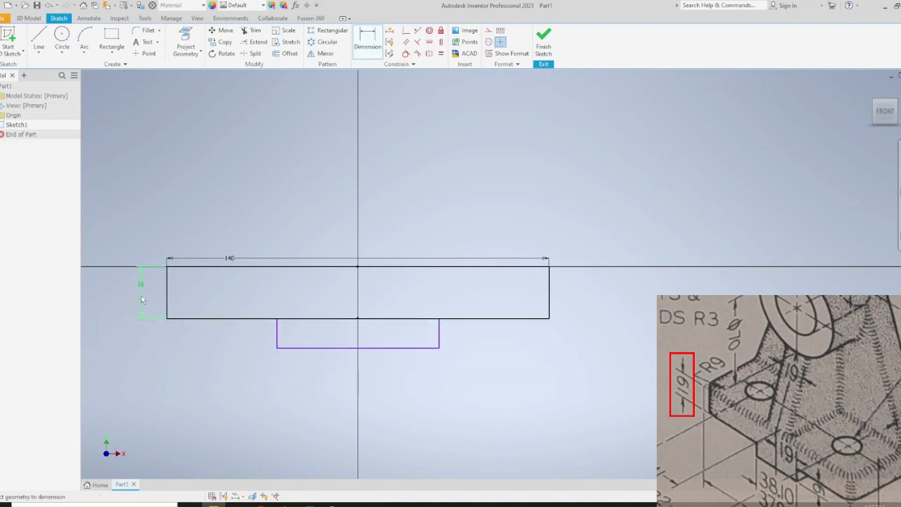
Dimension the small lower rectangle 9 mm high and 38.1 mm wide.
left_click(277, 341)
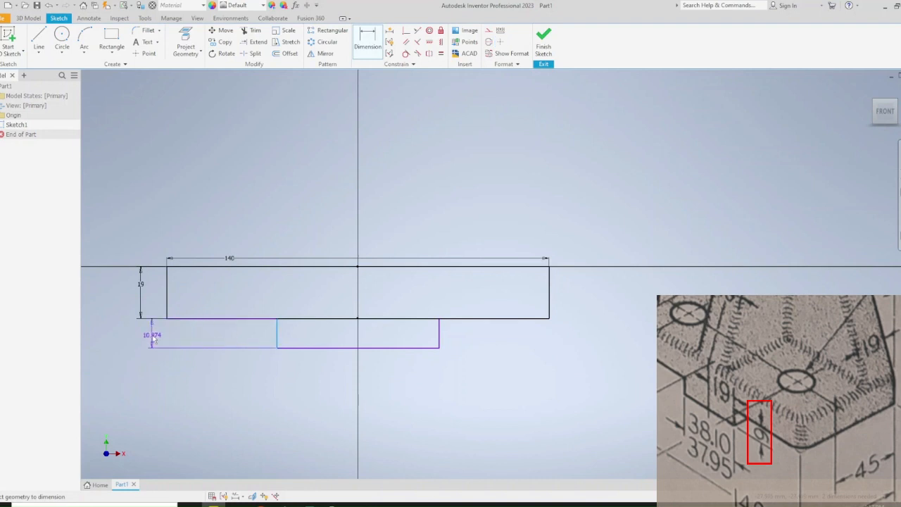
left_click(152, 338)
type("9")
key("Return")
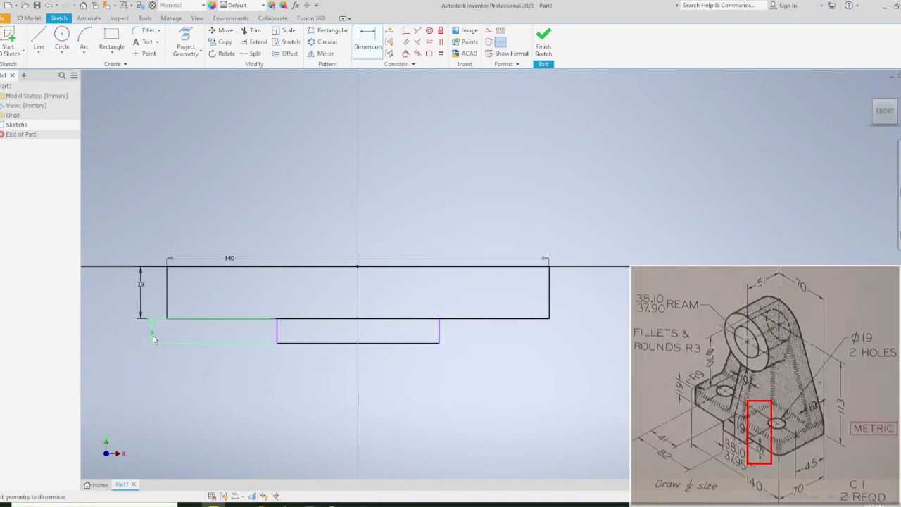
left_click(322, 344)
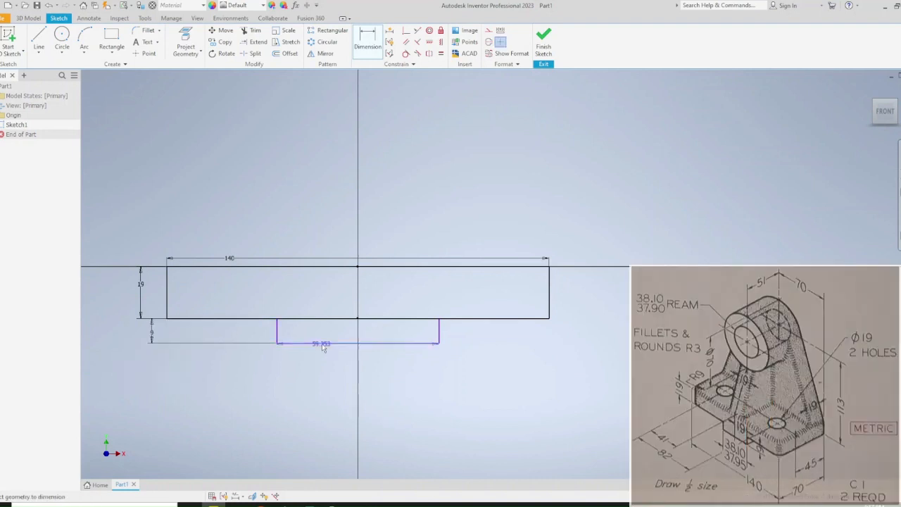
left_click(323, 366)
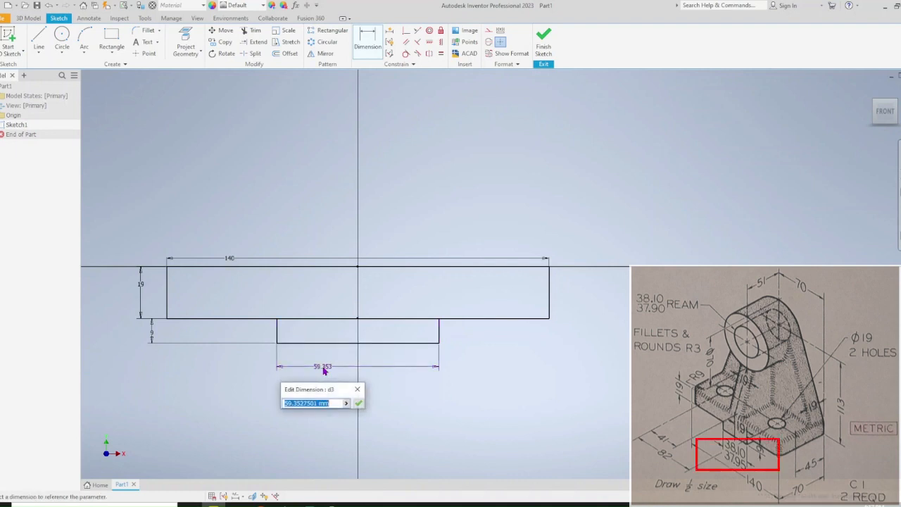
type("38.1")
key("Return")
Extrude both rectangle profiles together by 70 mm to form the base with its key.
key("e")
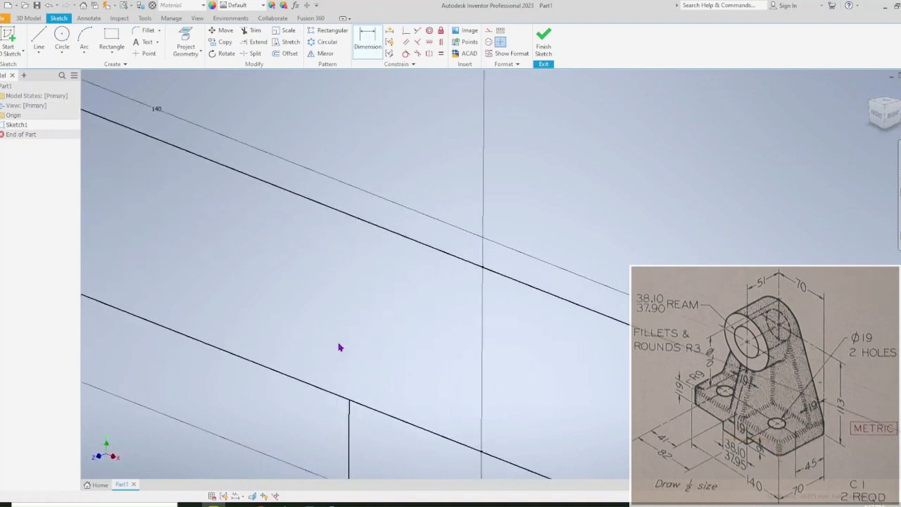
scroll(384, 306, "down", 8)
scroll(380, 320, "down", 3)
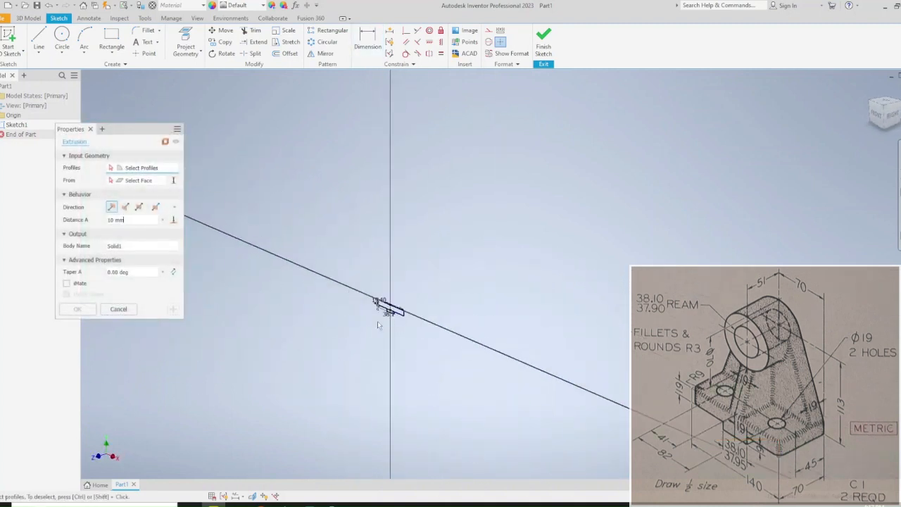
scroll(383, 318, "up", 5)
left_click(405, 301)
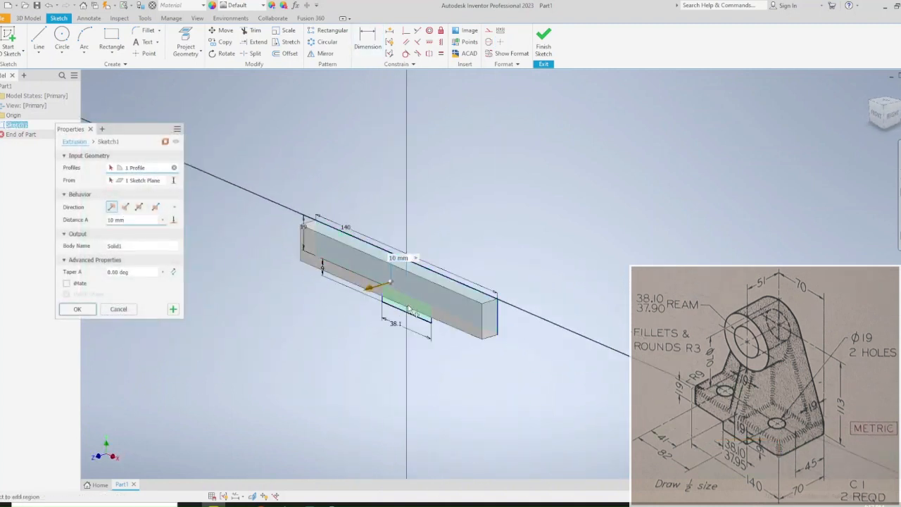
left_click(409, 309)
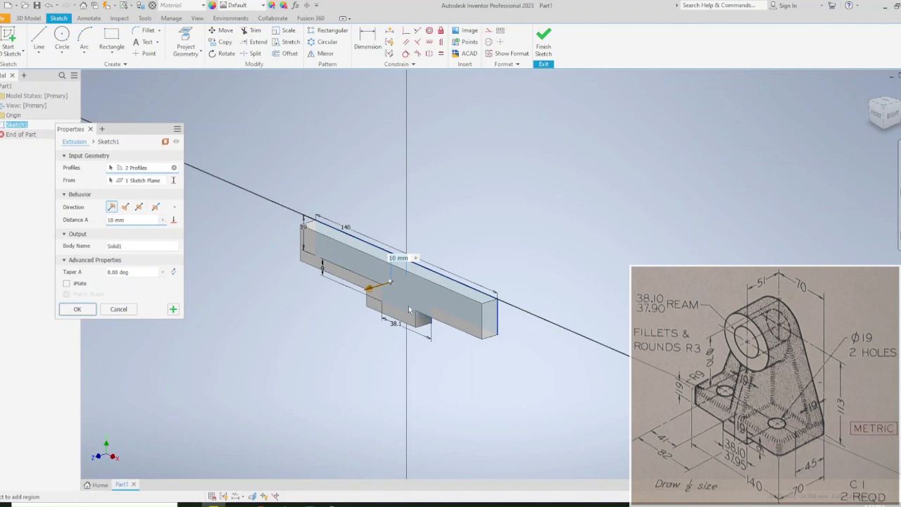
type("7")
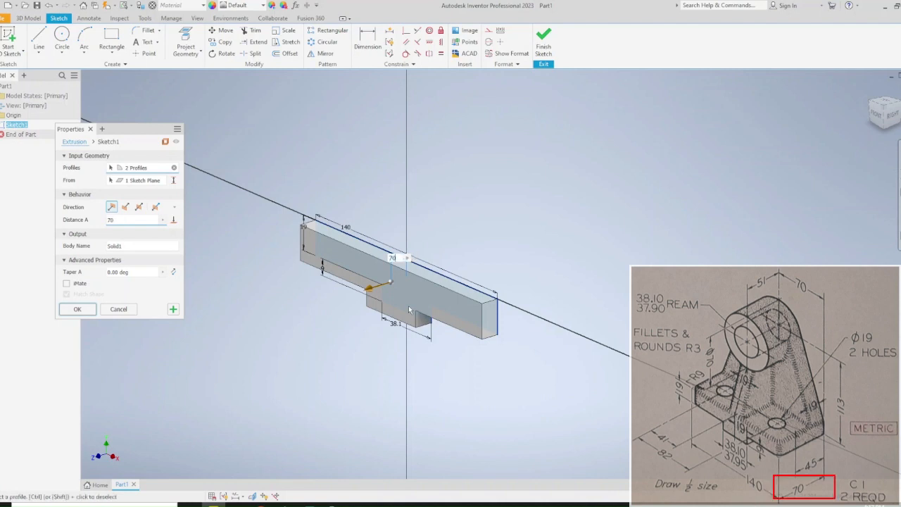
type("0")
key("Return")
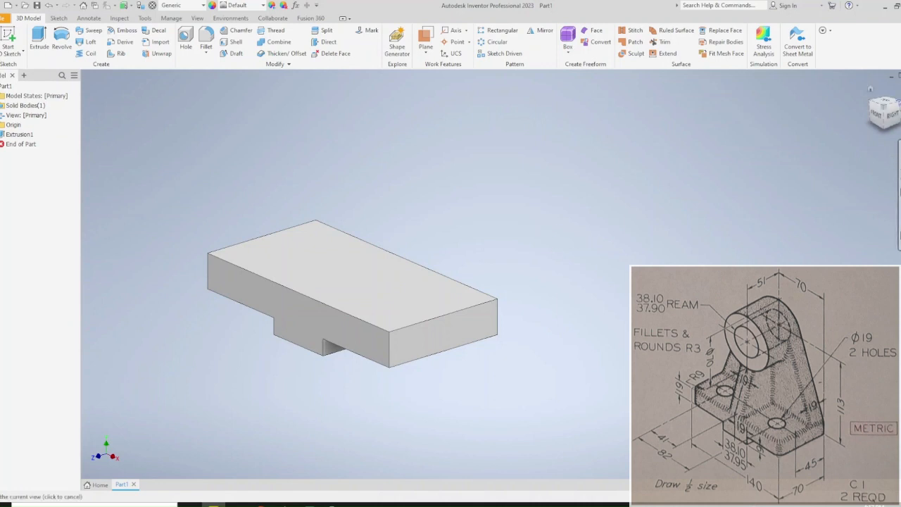
Start a new sketch on the back face of the base and project that face's outline into it.
left_click(870, 89)
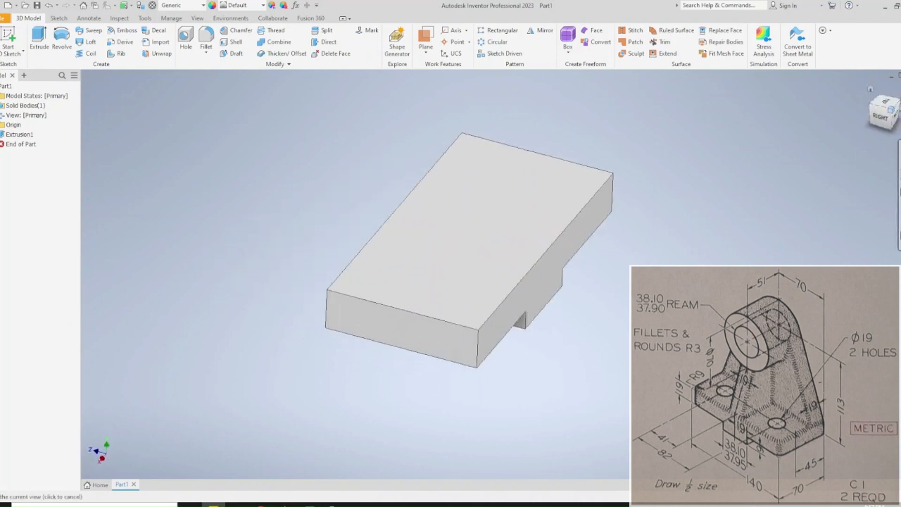
left_click(570, 303)
left_click(640, 295)
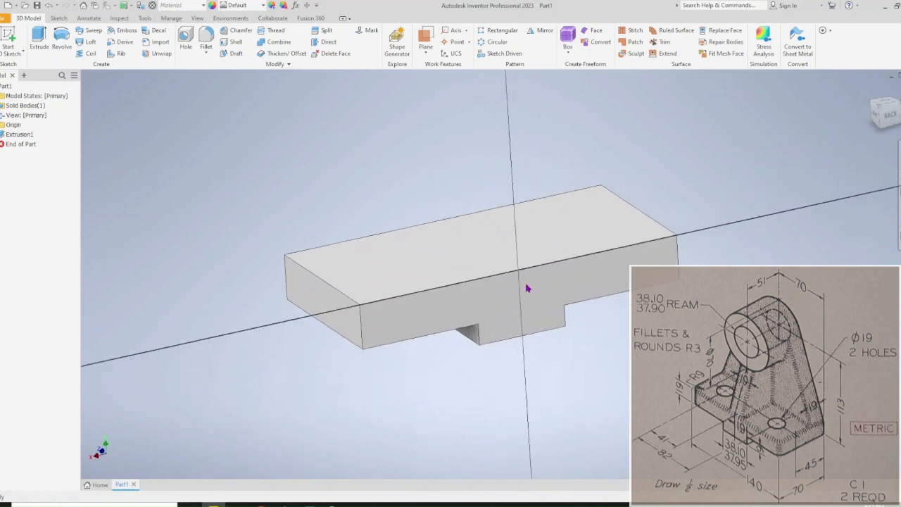
mouse_move(599, 293)
middle_mouse_down()
mouse_move(412, 362)
mouse_move(450, 363)
middle_mouse_up()
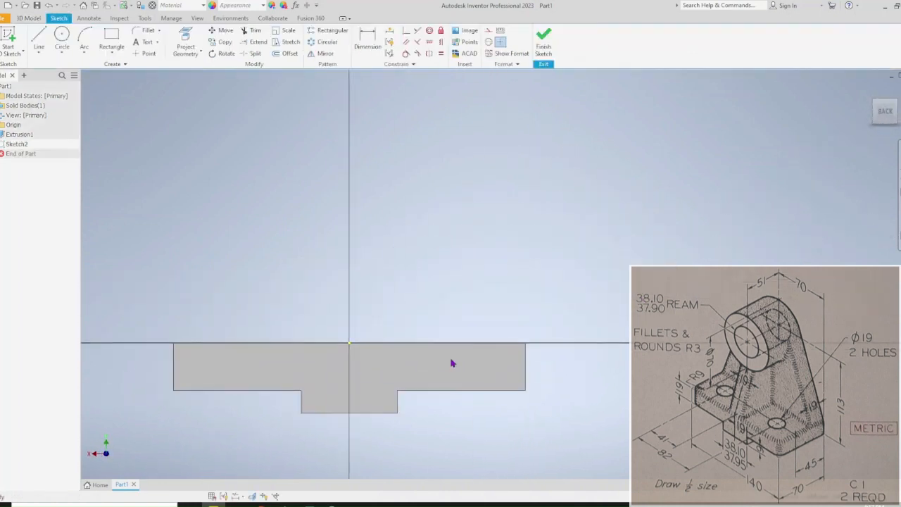
left_click(186, 41)
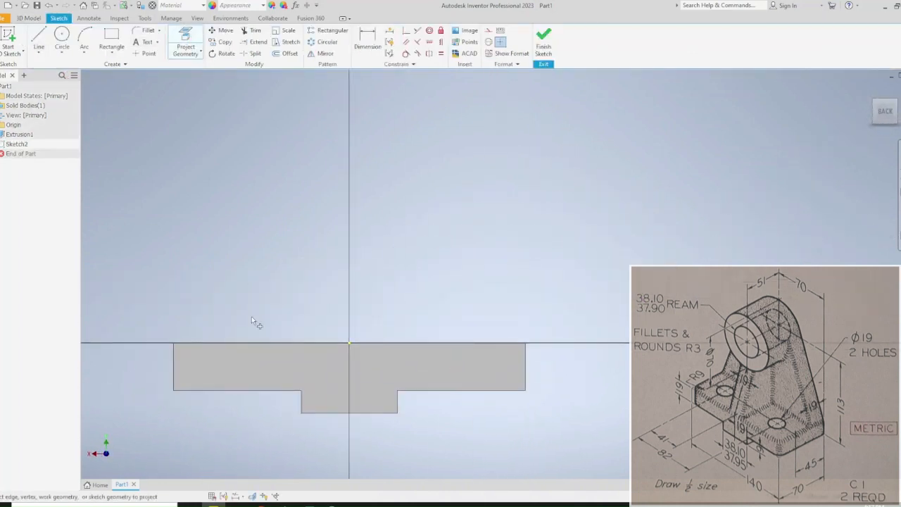
left_click(271, 362)
Draw a 70 mm diameter circle about 75 mm above the base, centred on the vertical axis.
left_click(62, 39)
middle_click_drag(342, 150, 335, 218)
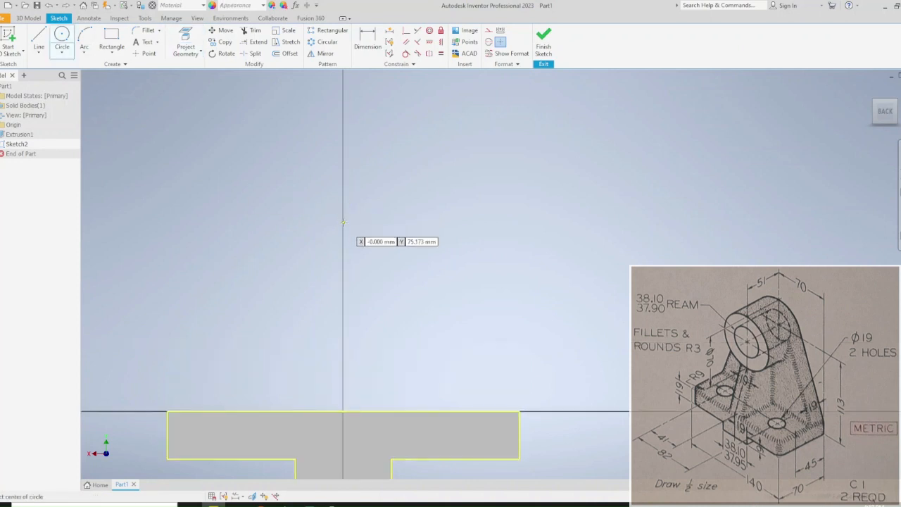
left_click(343, 222)
type("7")
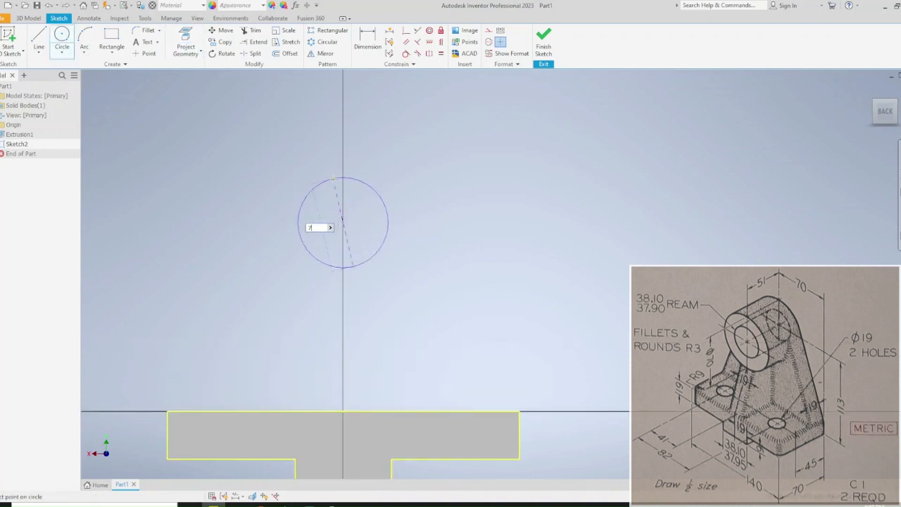
type("0")
key("Return")
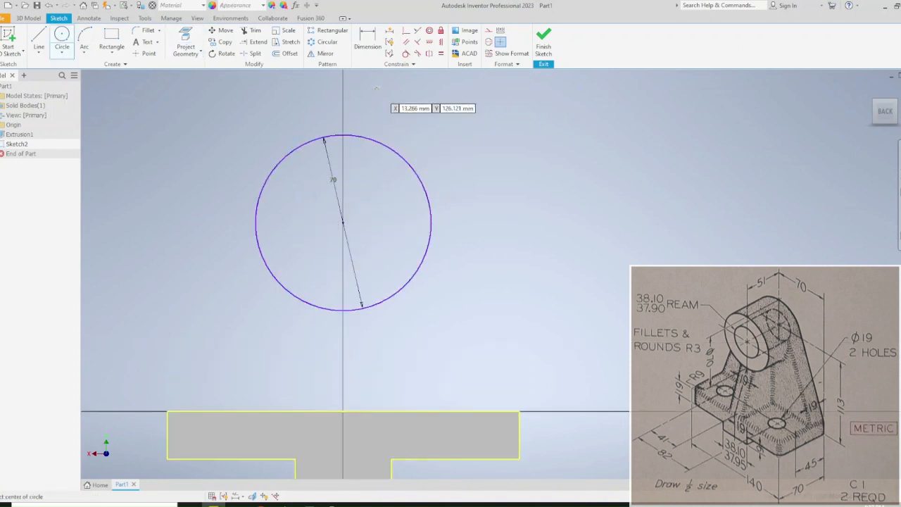
Constrain the circle's centre vertically in line with the midpoint of the base's top edge.
left_click(441, 44)
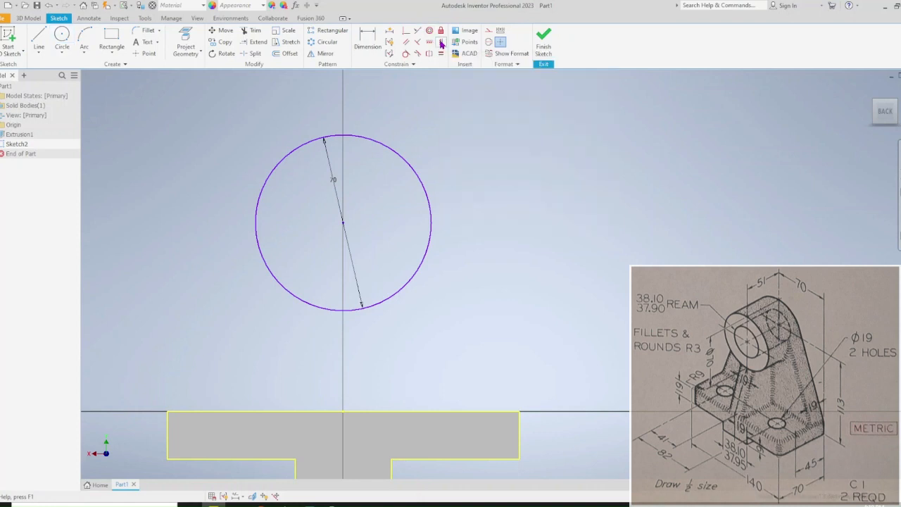
left_click(343, 225)
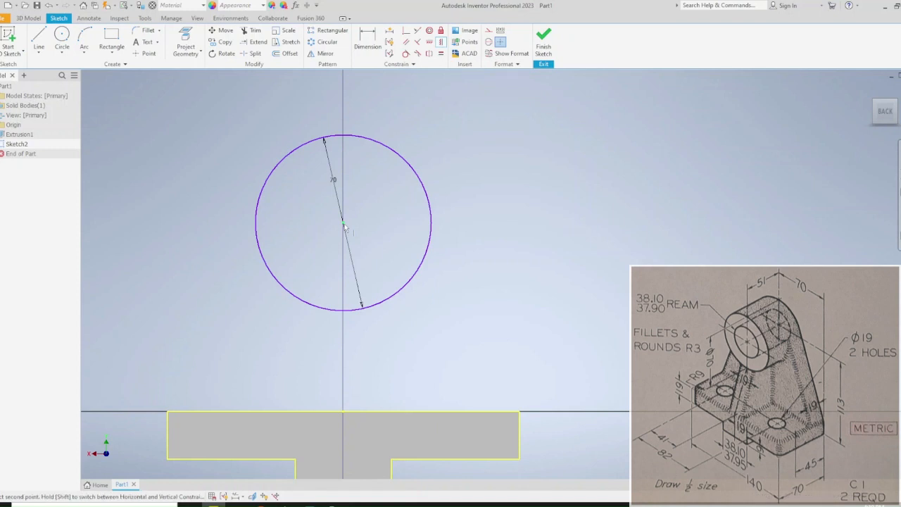
left_click(343, 412)
left_click(344, 412)
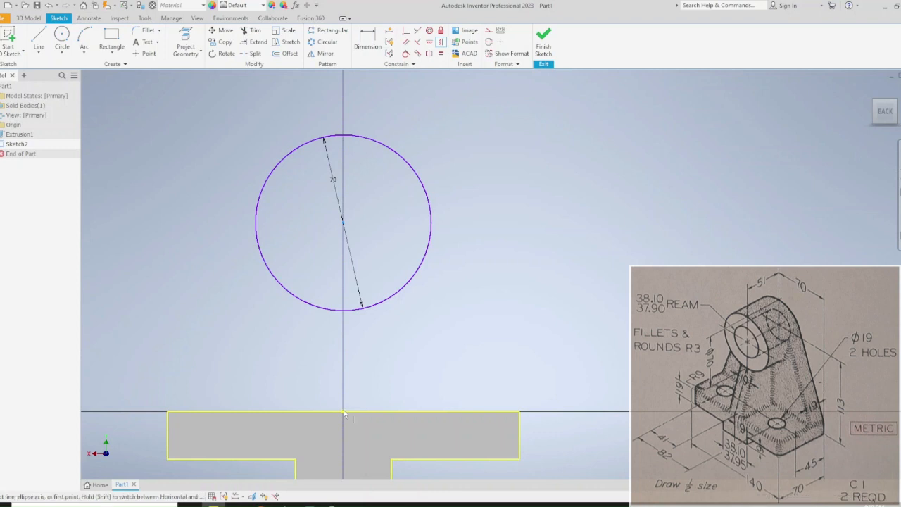
Align the circle's centre vertically with the base's midpoint and dimension it 113 mm above the base's lower edge.
left_click(343, 224)
key("Escape")
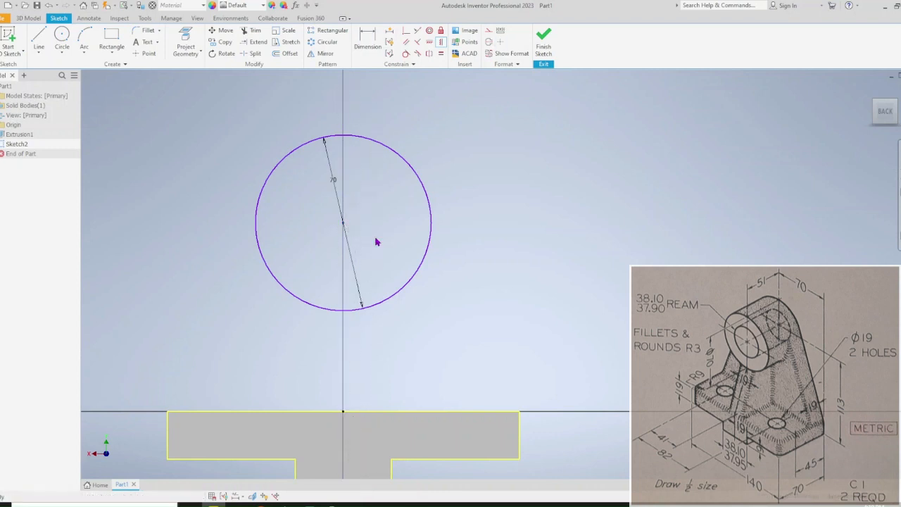
left_click(368, 37)
left_click(381, 142)
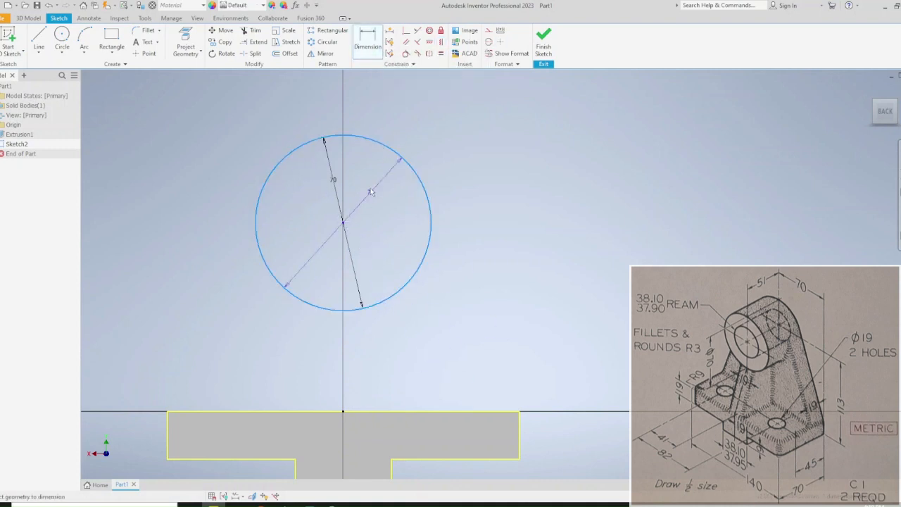
left_click(433, 459)
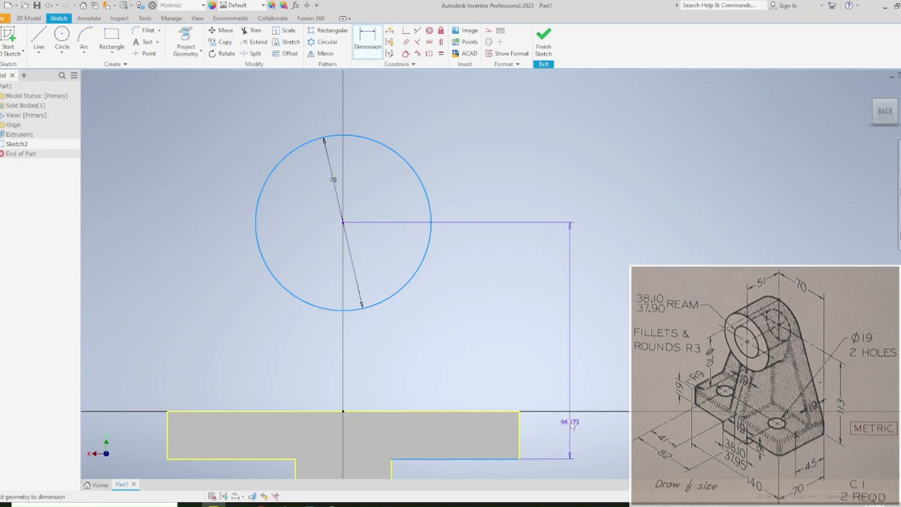
left_click(571, 422)
type("11")
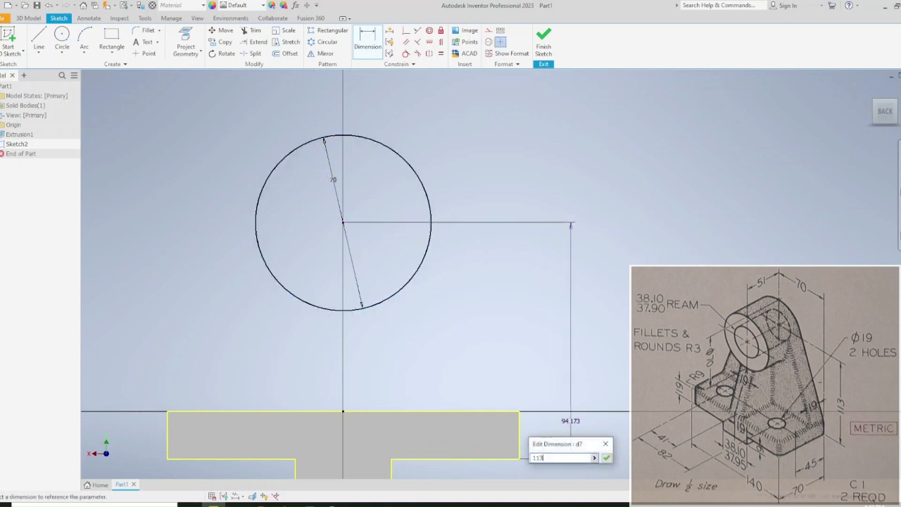
type("3")
key("Return")
key("Escape")
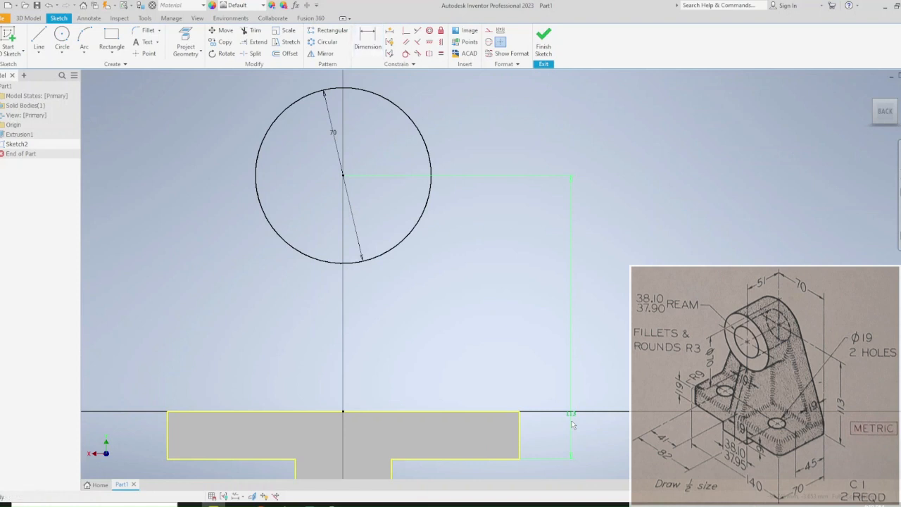
Draw two slanted lines, about 133 mm long, from either side of the circle's top down to the base's two upper corners.
key("l")
left_click(273, 90)
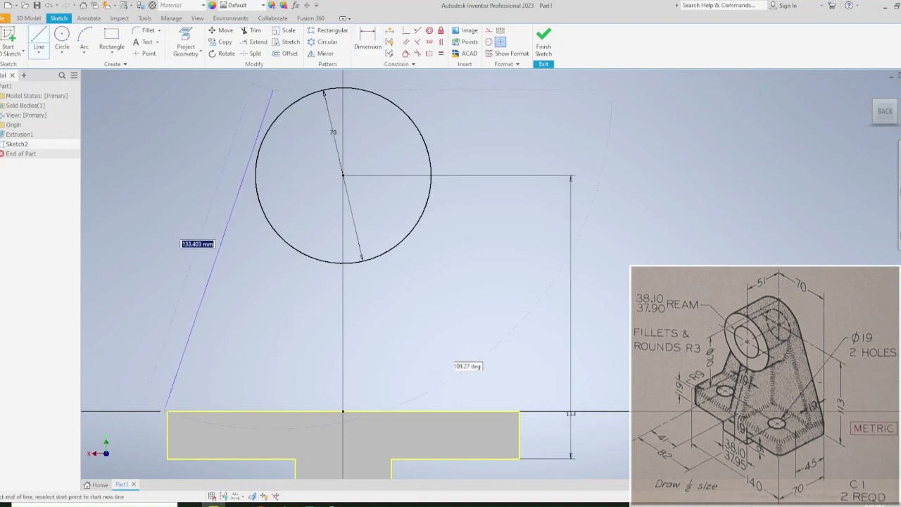
left_click(167, 410)
key("Escape")
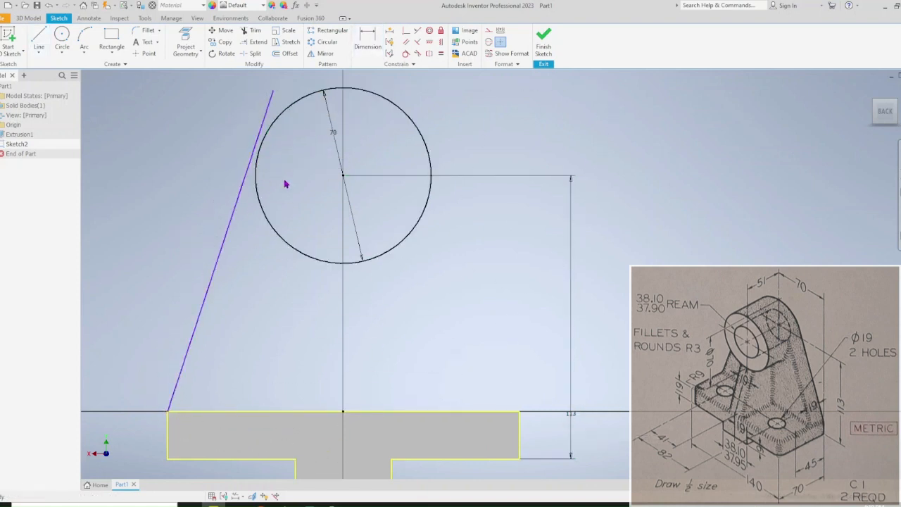
key("l")
left_click(425, 93)
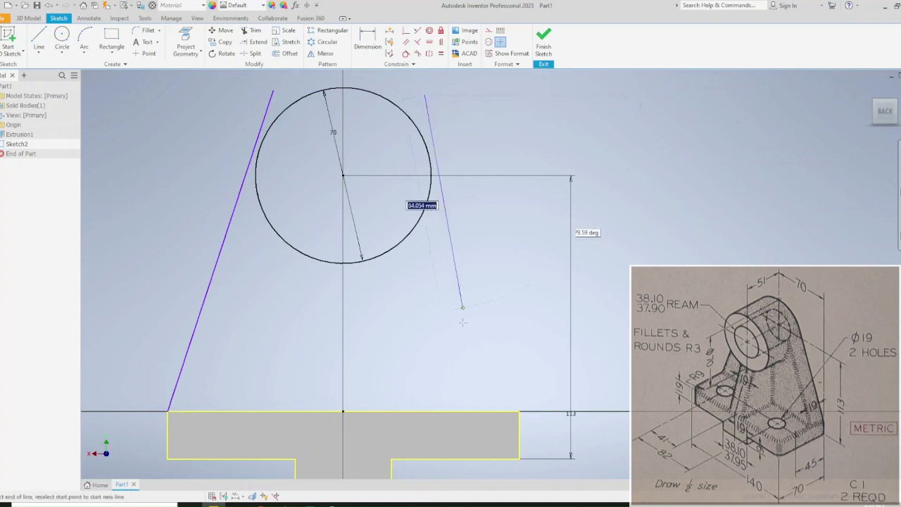
left_click(519, 410)
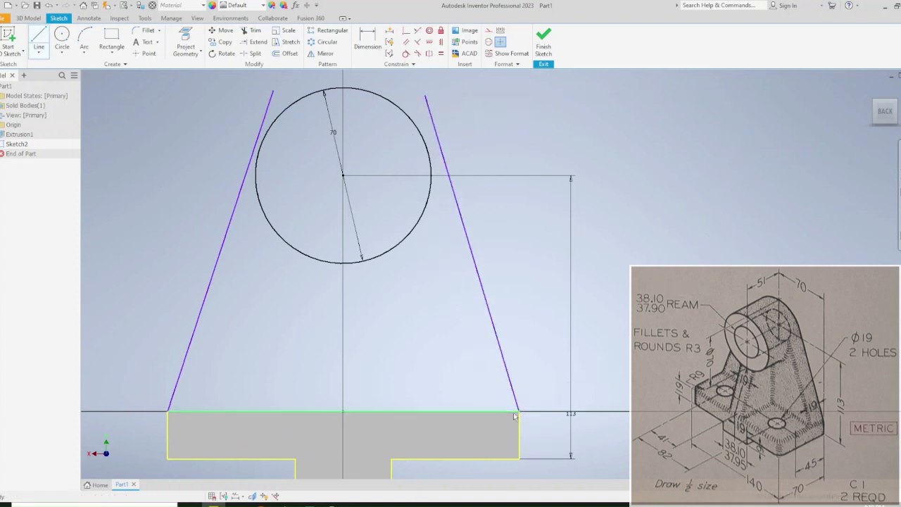
key("Escape")
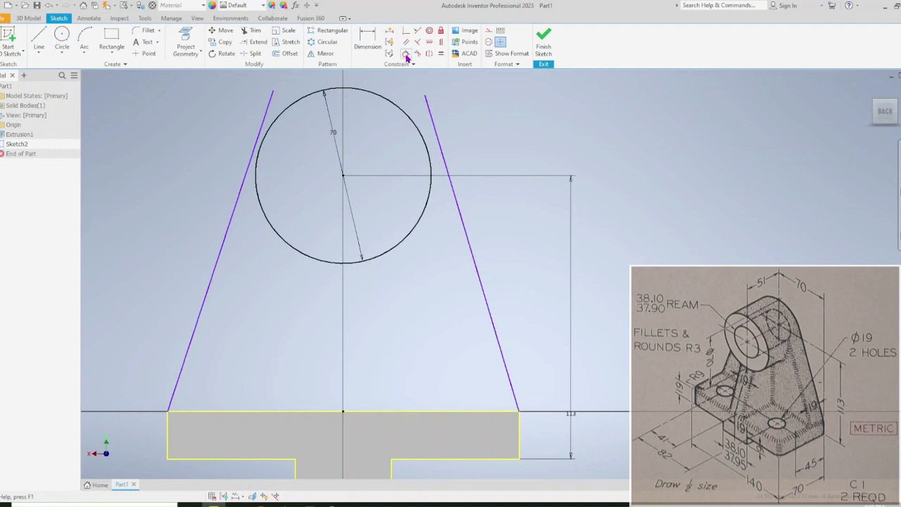
Constrain both slanted lines tangent to the 70 mm circle.
left_click(407, 56)
left_click(264, 119)
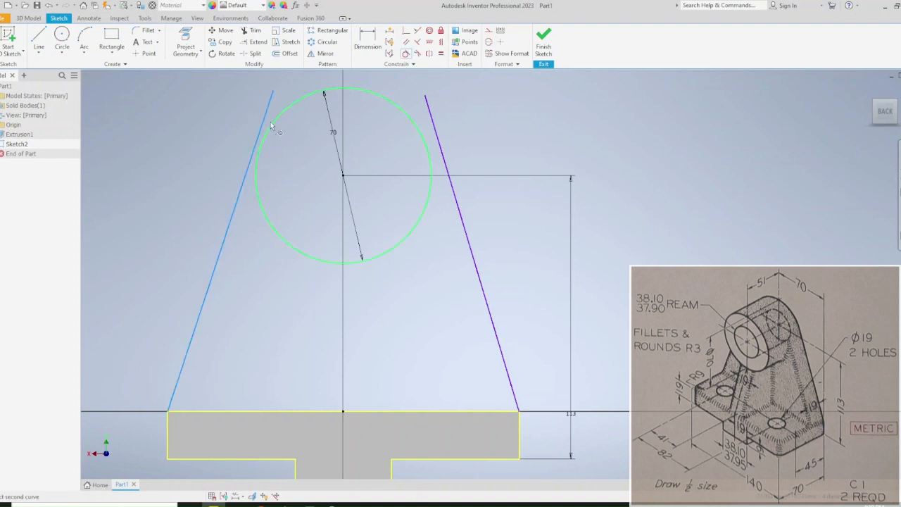
left_click(271, 121)
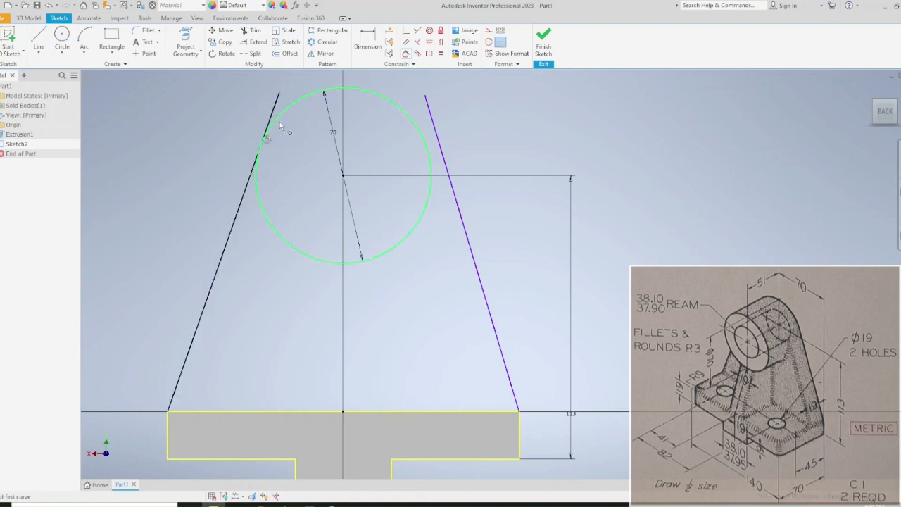
left_click(415, 130)
left_click(436, 128)
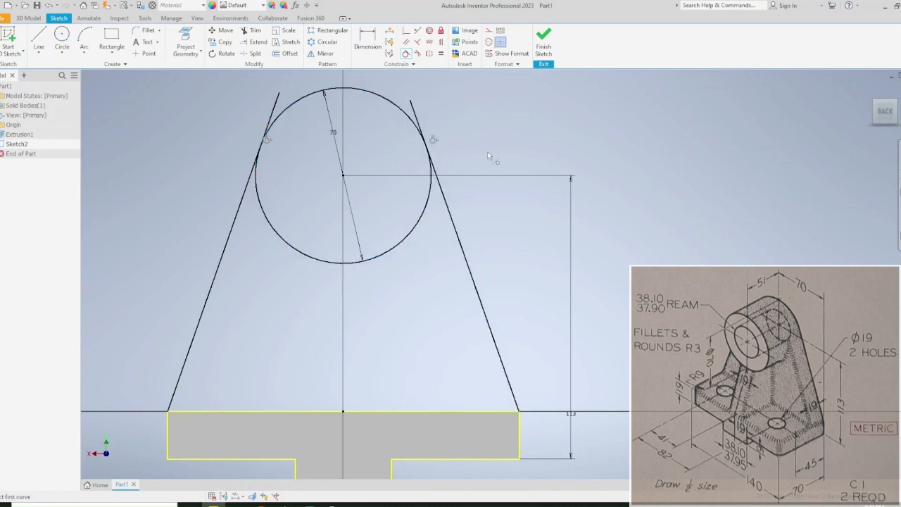
key("Escape")
Extrude the circle and the tapered region below it by 19 mm in the flipped direction, over the base, to form the upright.
key("e")
left_click(508, 258)
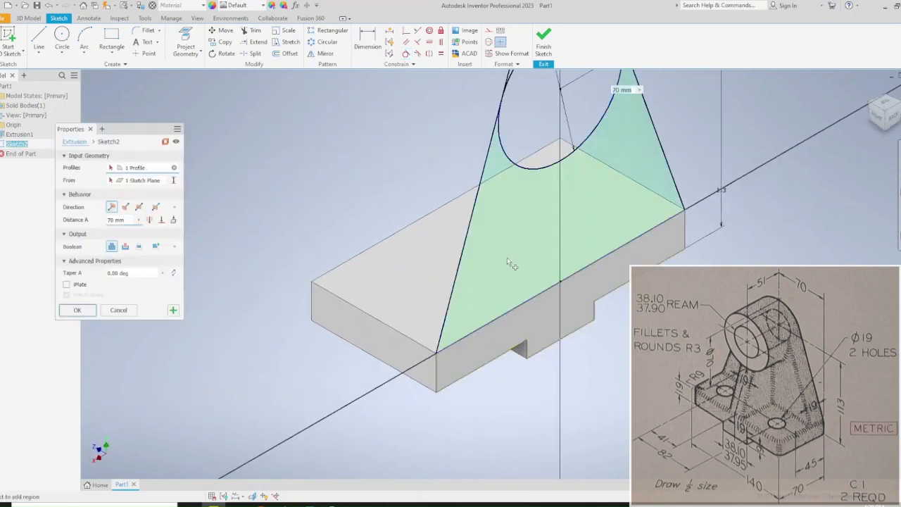
scroll(517, 204, "up", 3)
left_click(532, 149)
middle_click_drag(484, 103, 322, 192)
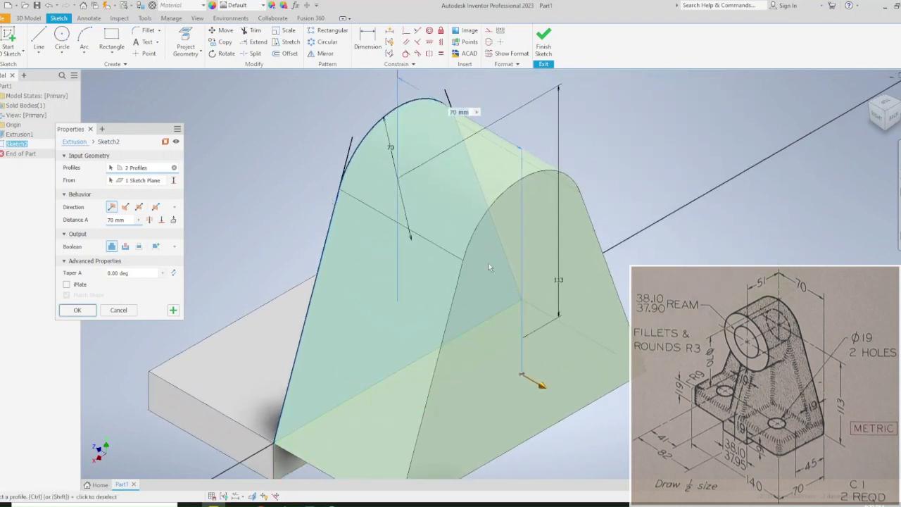
left_click(125, 209)
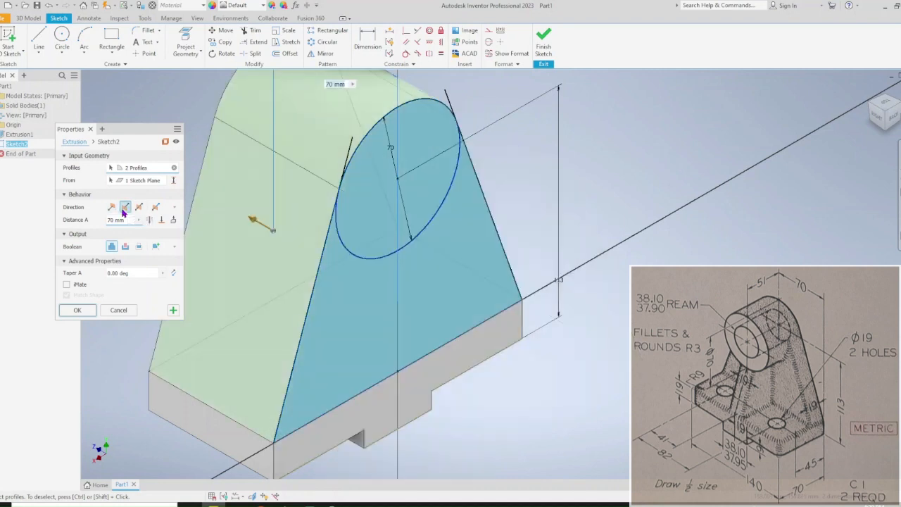
type("19")
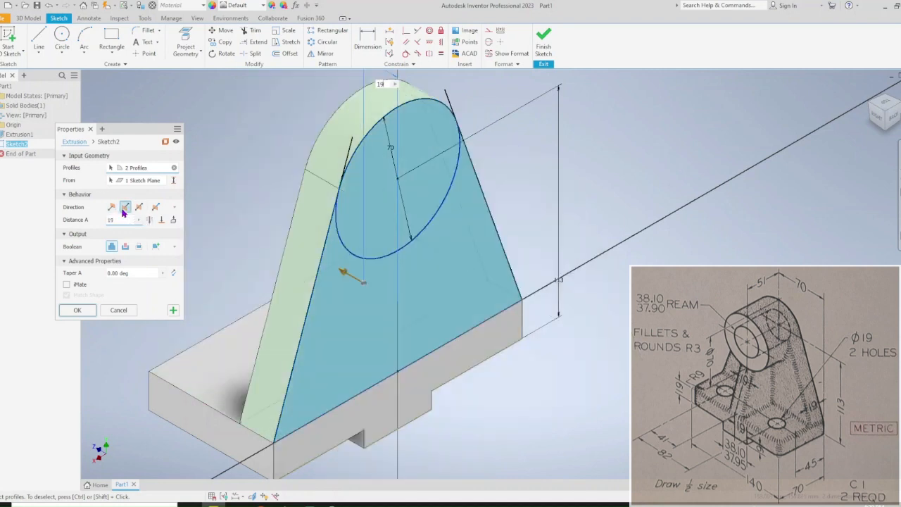
key("Return")
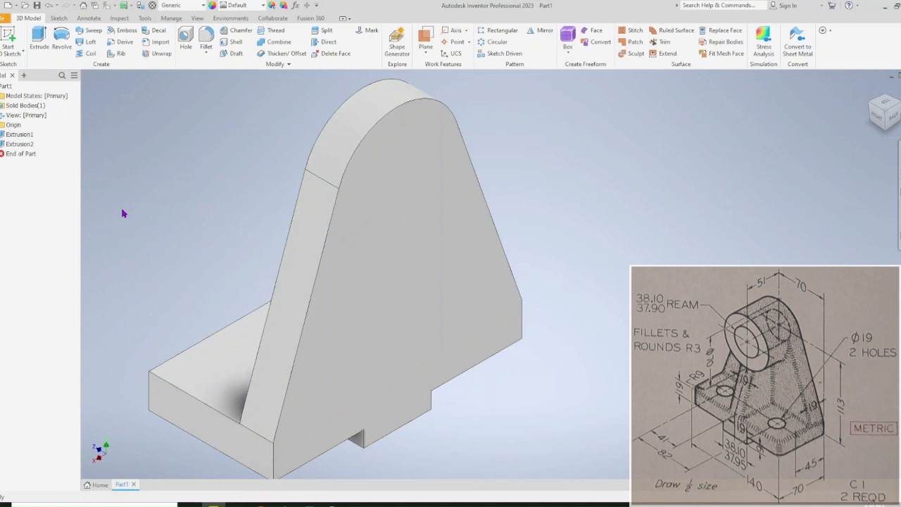
Start a new sketch on the upright's front face and project that face's outline into it.
left_click(871, 104)
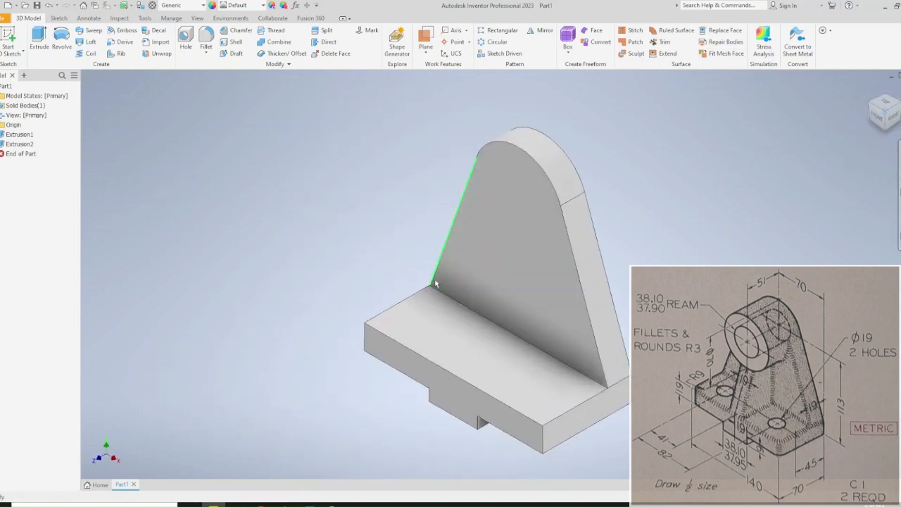
left_click(511, 181)
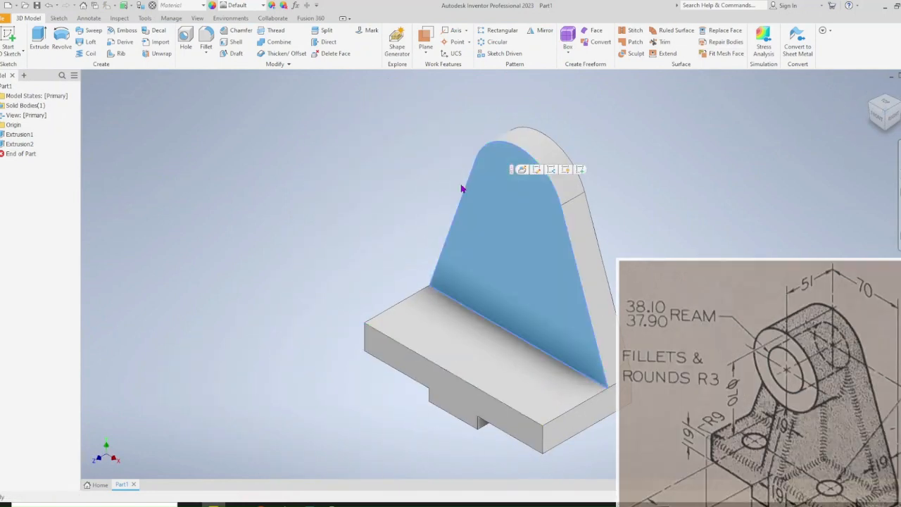
left_click(581, 176)
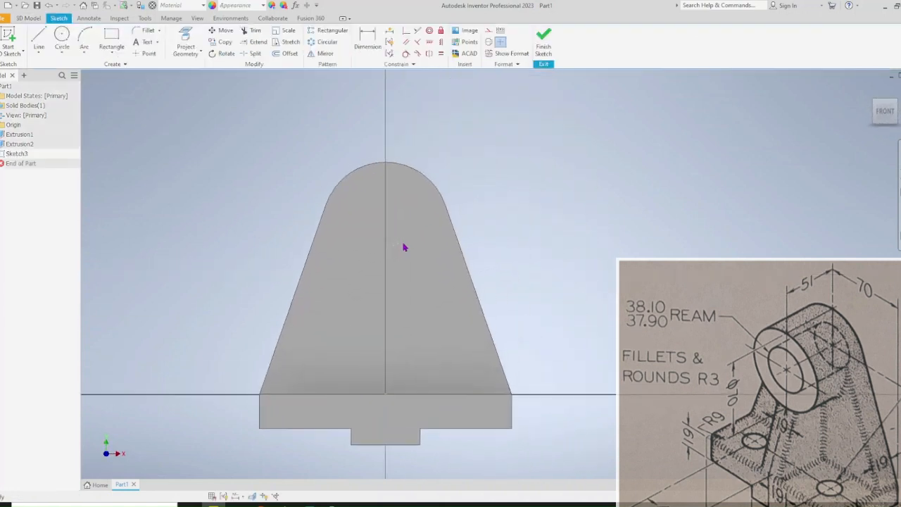
left_click(186, 42)
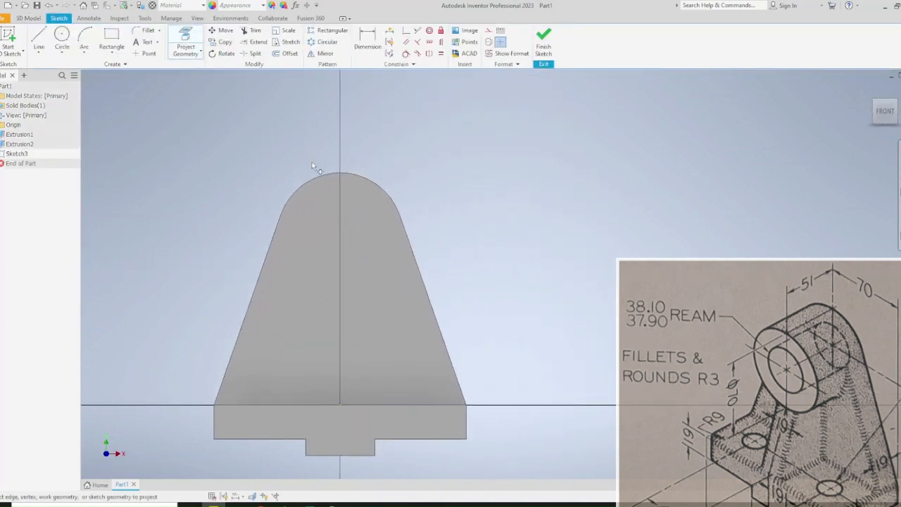
left_click(328, 187)
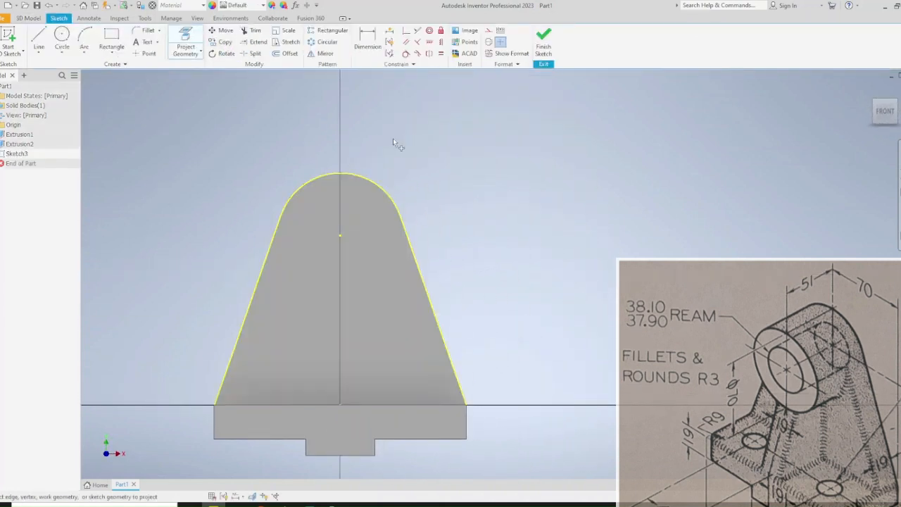
Draw a 70 mm diameter circle centred on the upright's rounded top.
left_click(62, 37)
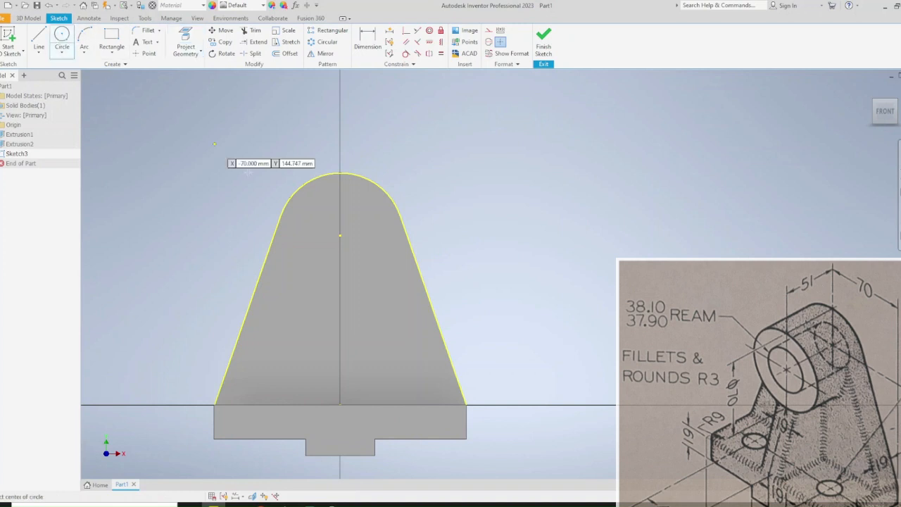
left_click(340, 235)
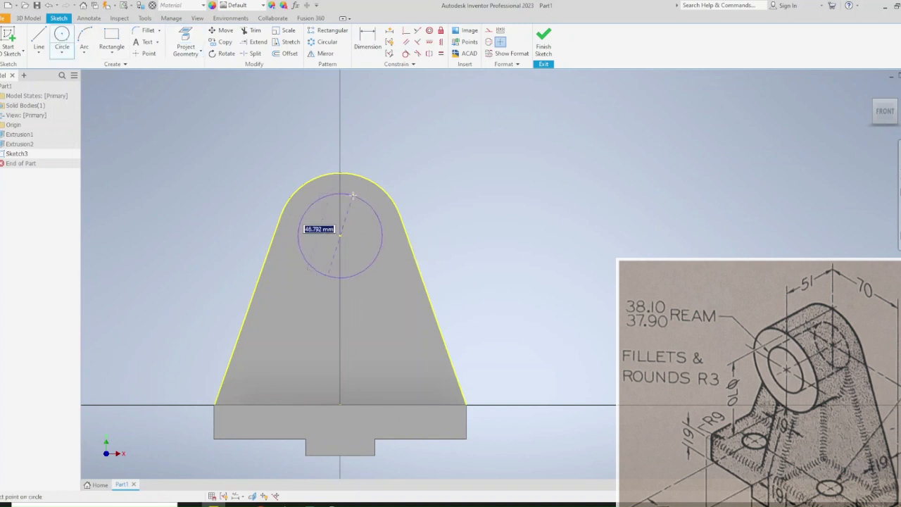
type("70")
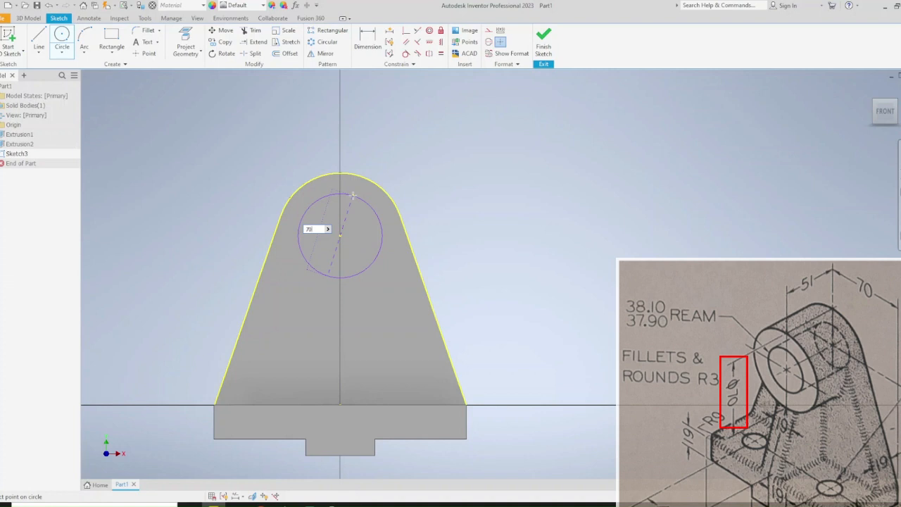
key("Return")
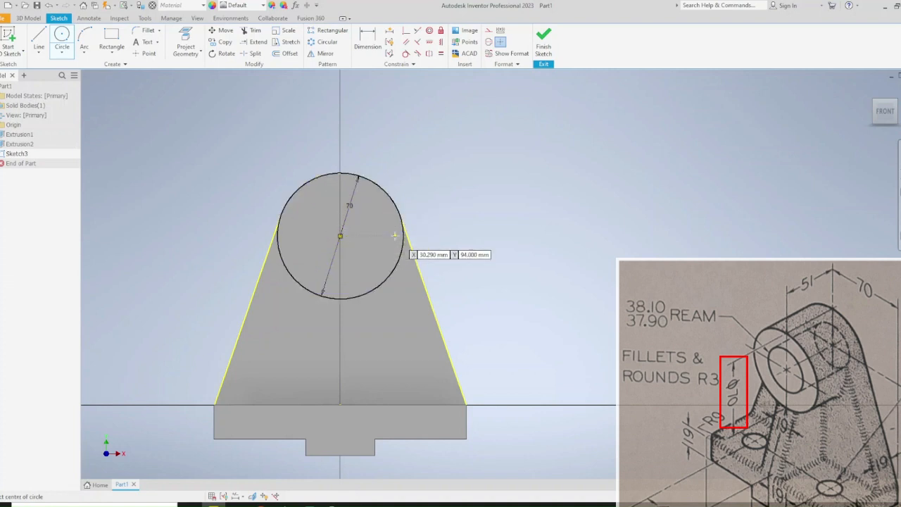
Extrude the circle forward from the upright by 51-19 mm to form the boss.
key("e")
left_click(557, 212)
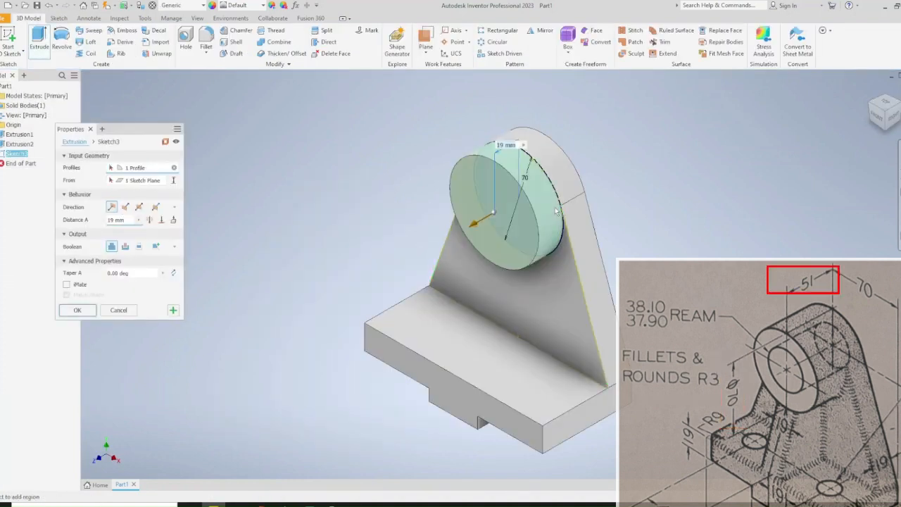
type("51")
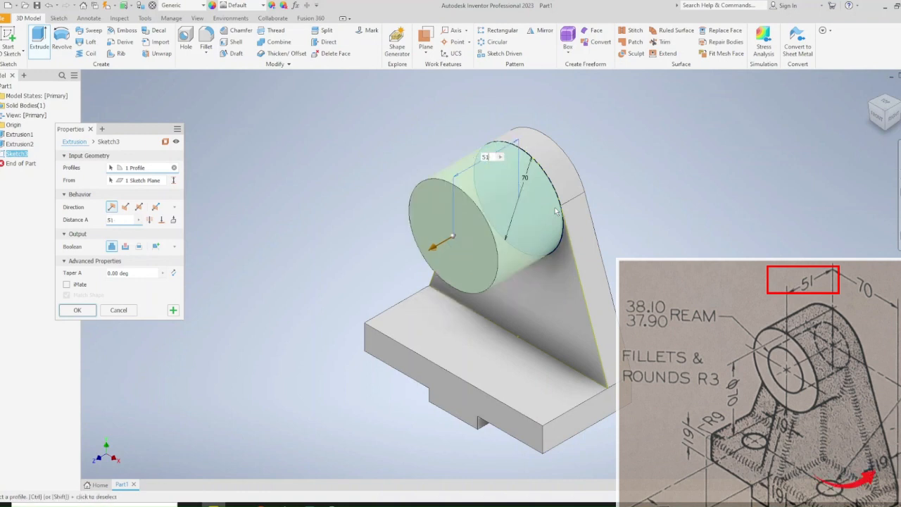
type("-19")
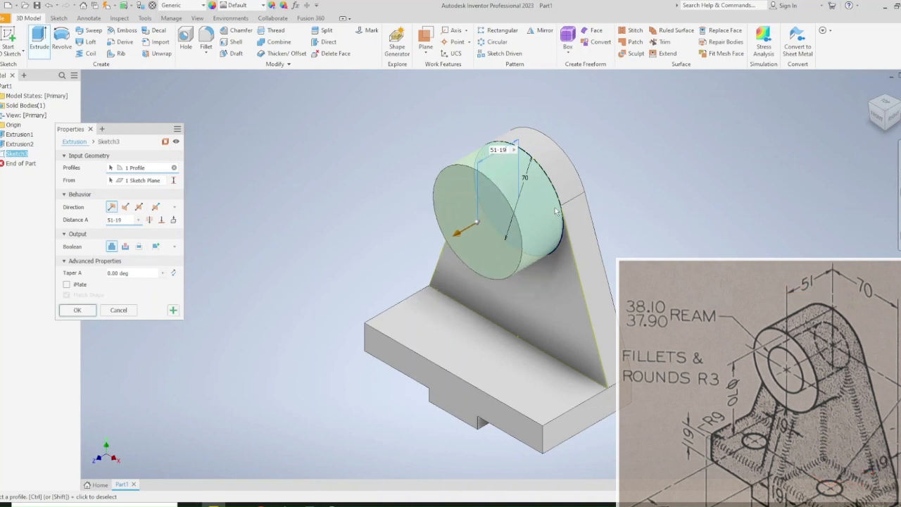
key("Return")
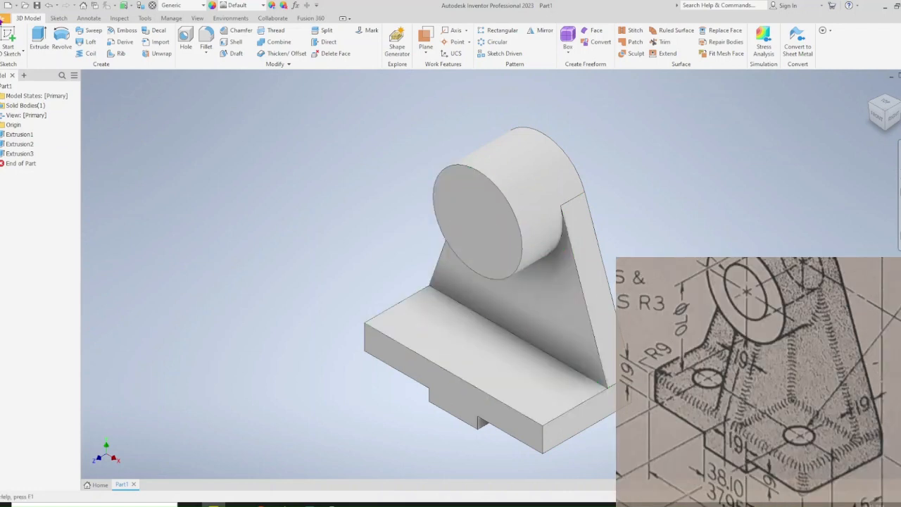
Start a new sketch on the YZ plane and project the side outlines of the base and upright into it.
left_click(8, 39)
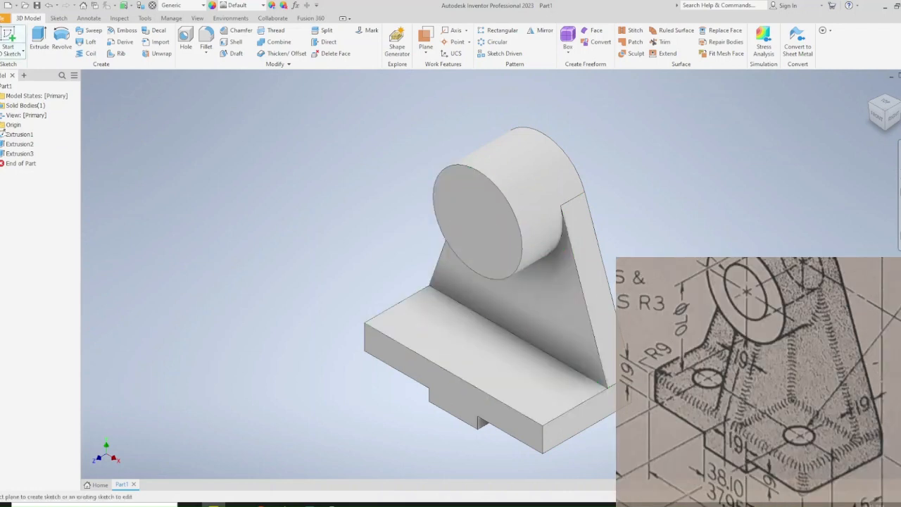
left_click(2, 125)
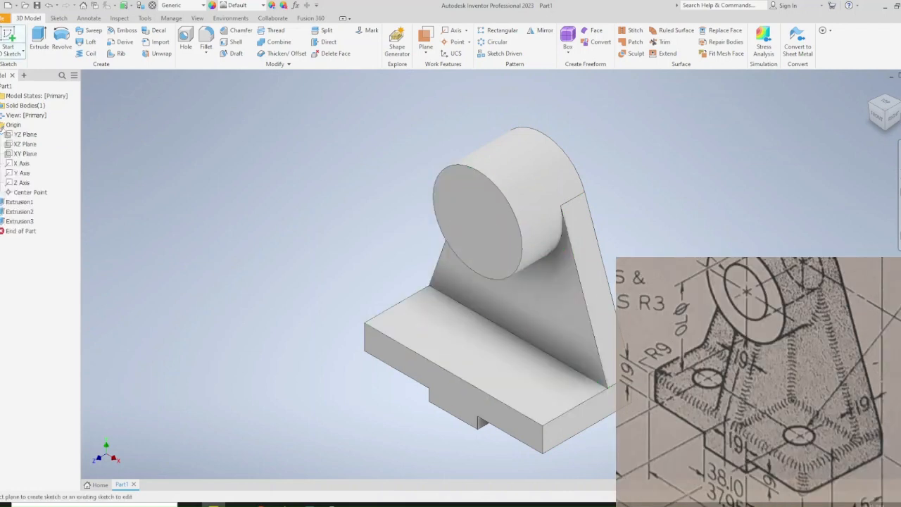
left_click(32, 135)
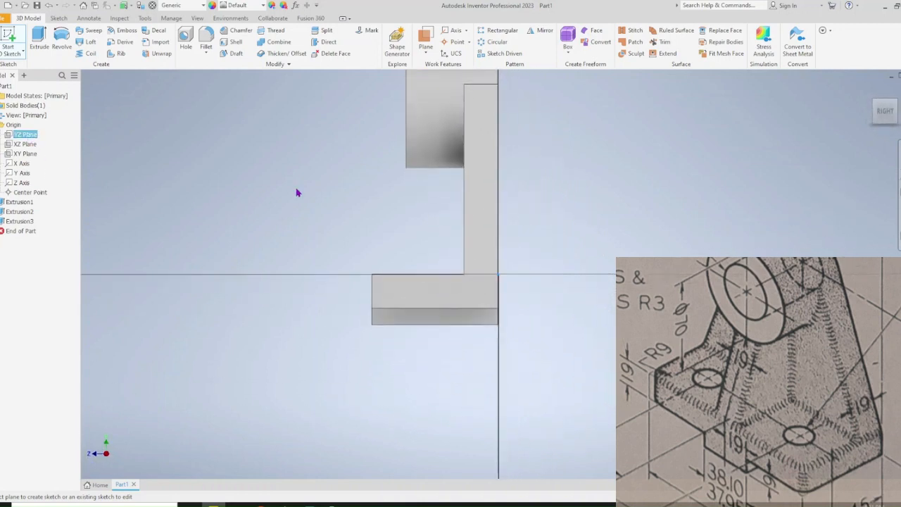
left_click(186, 42)
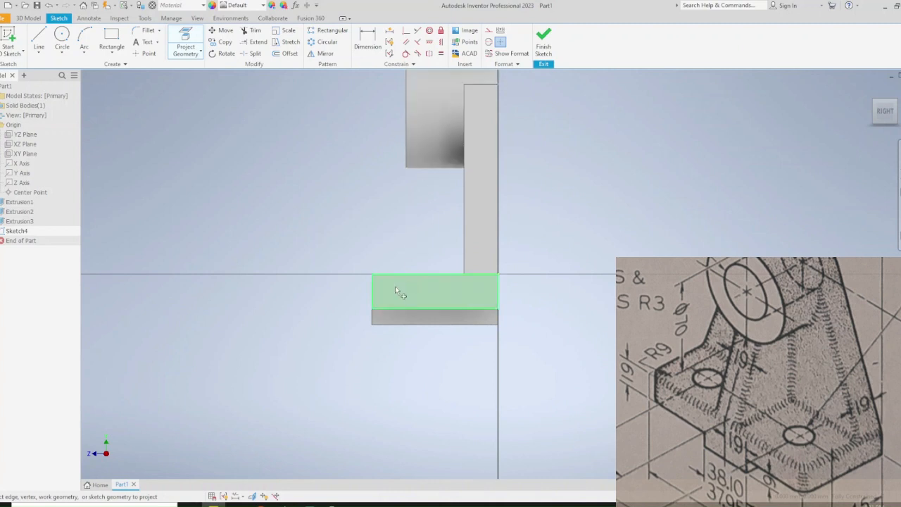
left_click(476, 237)
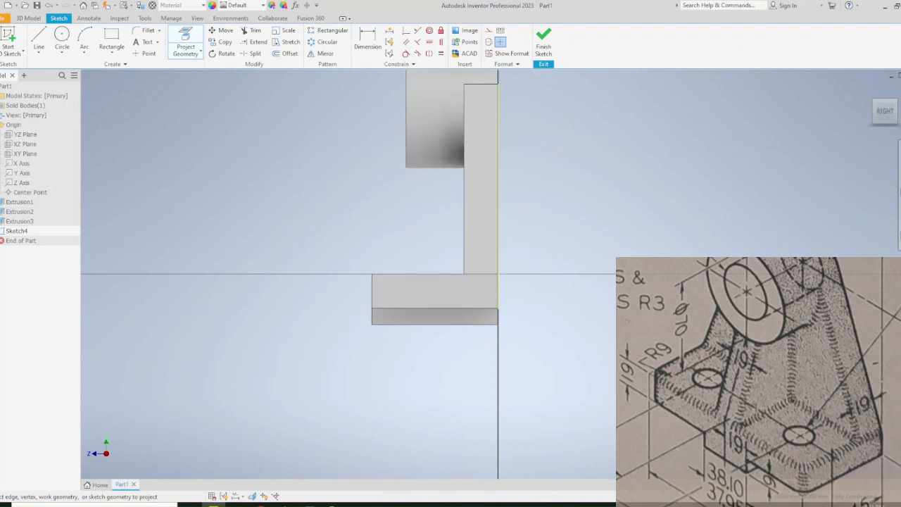
Draw a closed rib profile from the base's top front corner, about 84 mm up into the boss, across into the upright and back.
left_click(39, 38)
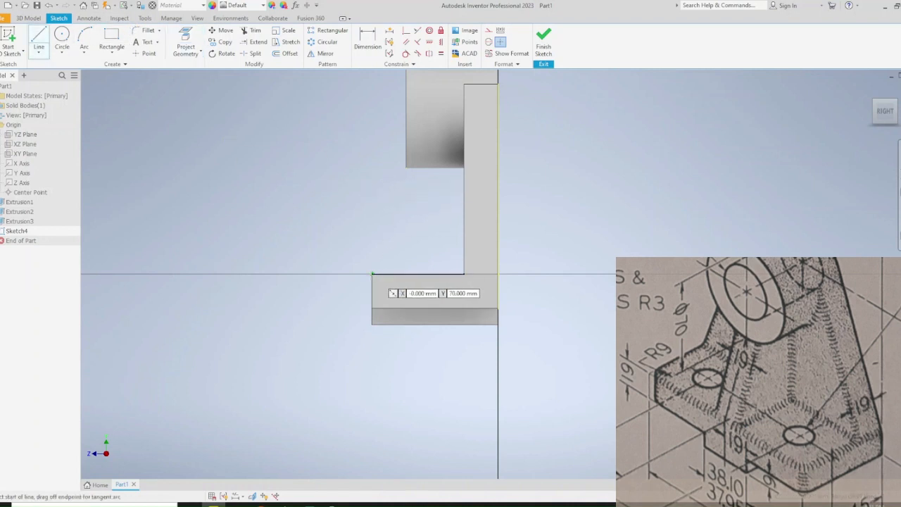
left_click(373, 274)
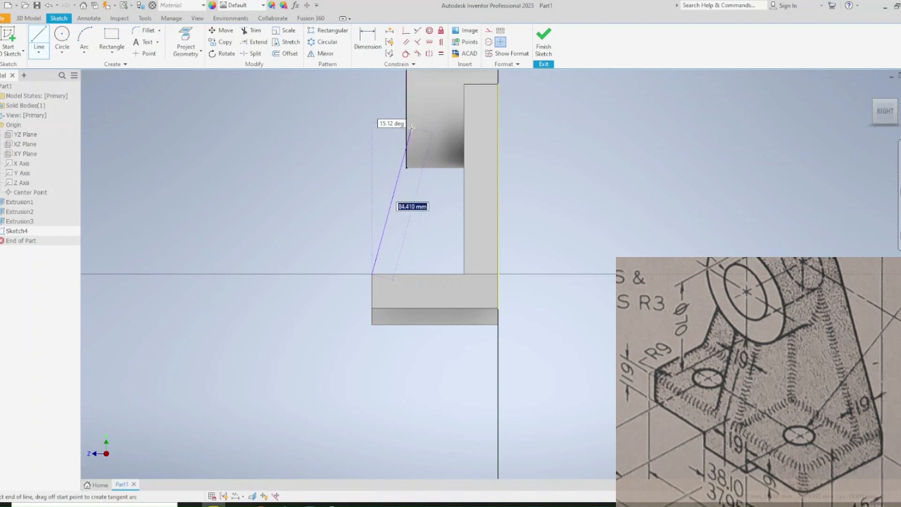
left_click(406, 168)
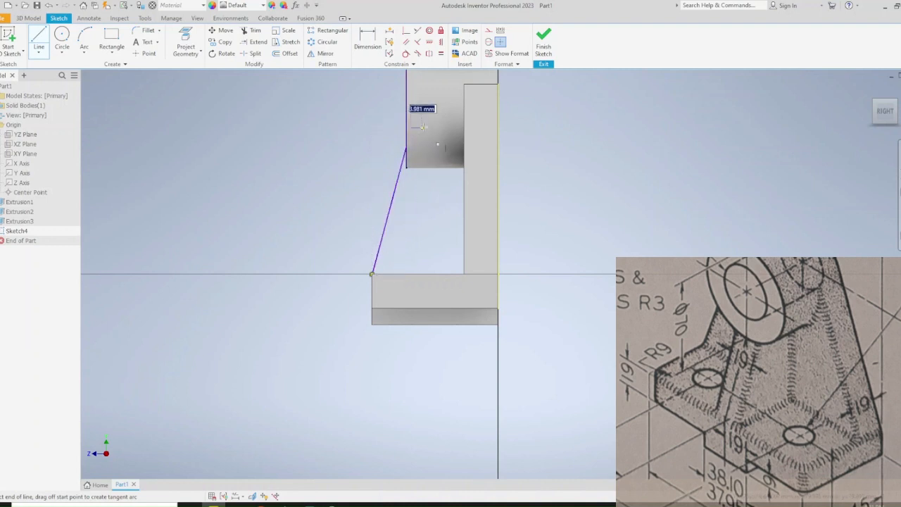
left_click(477, 127)
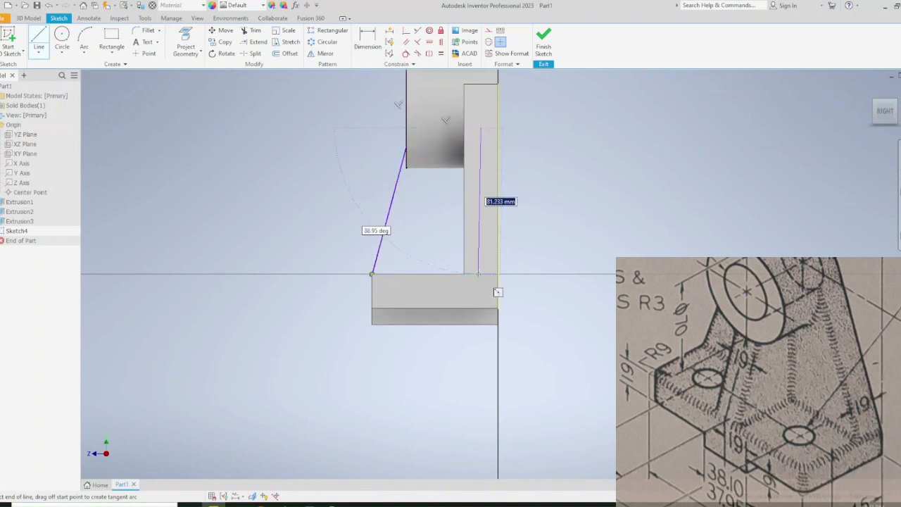
key("Escape")
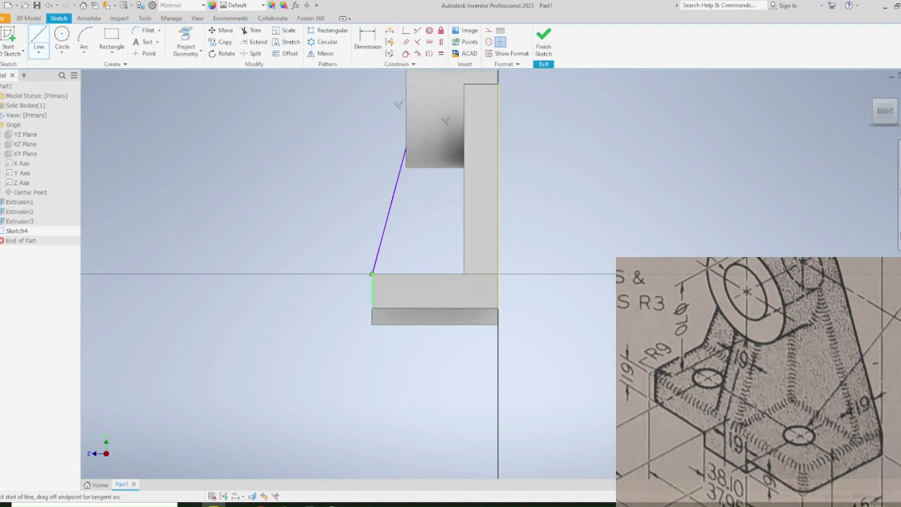
left_click(372, 274)
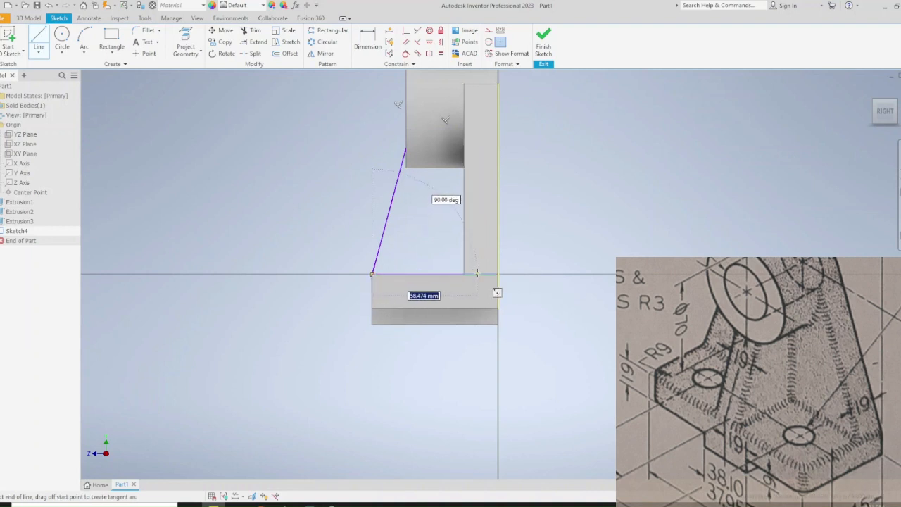
double_click(478, 274)
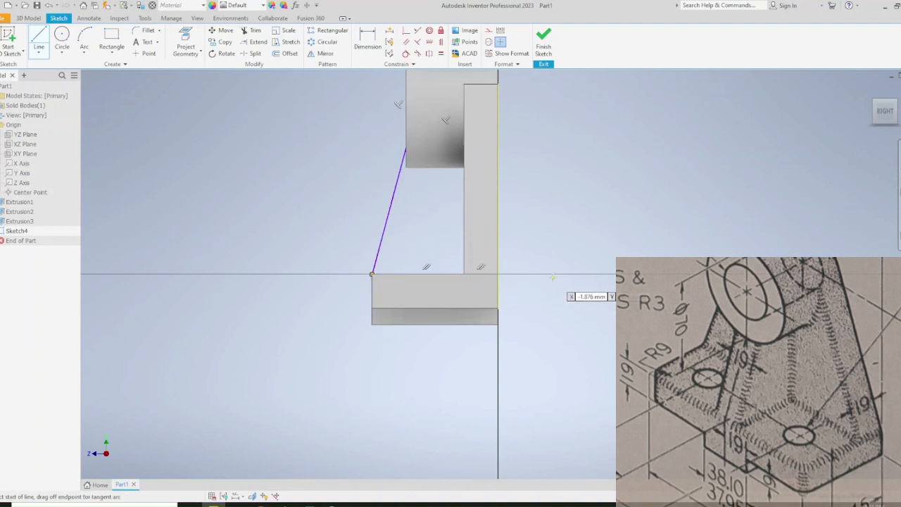
key("Escape")
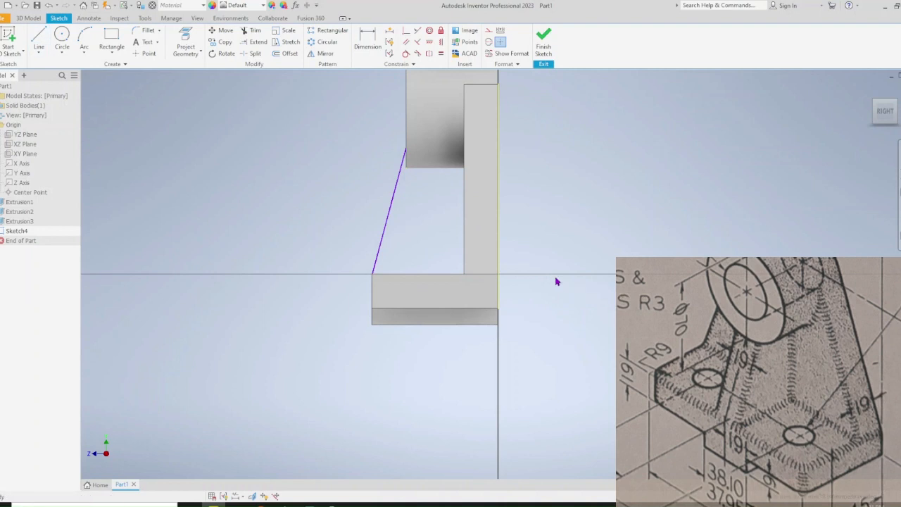
Slice the graphics at the sketch plane and make the rib's sloping line coincident with the boss's lower front corner.
right_click(517, 226)
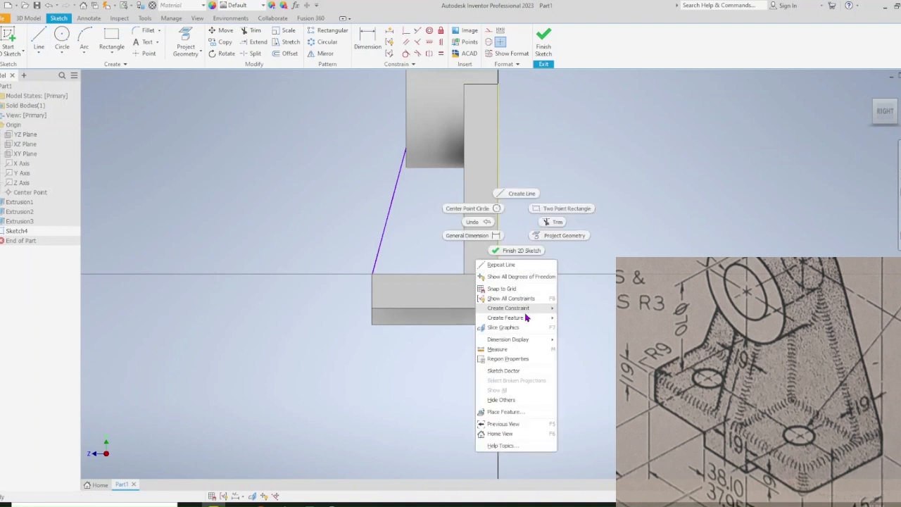
left_click(456, 324)
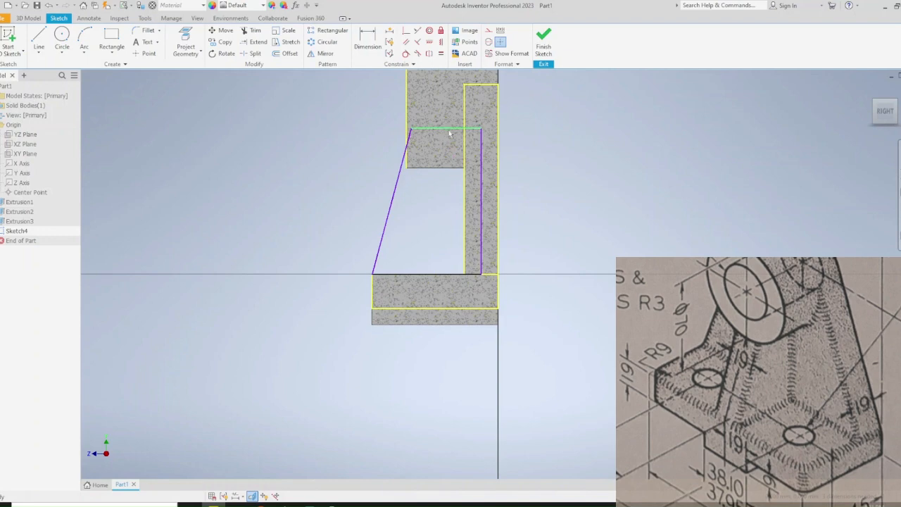
scroll(440, 145, "down", 3)
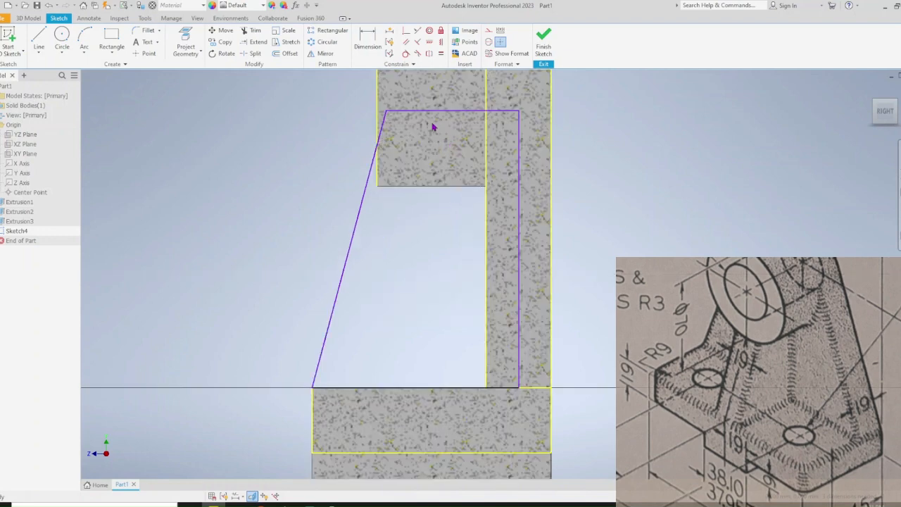
left_click(405, 30)
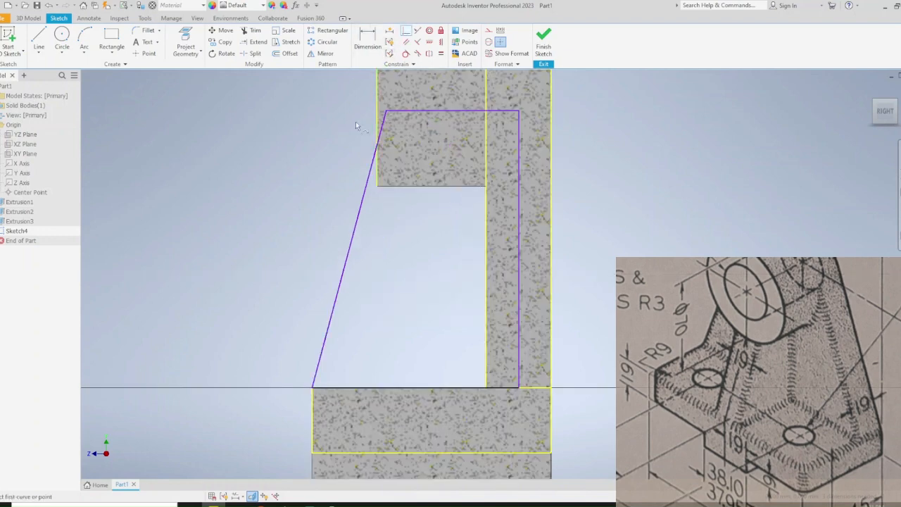
left_click(366, 192)
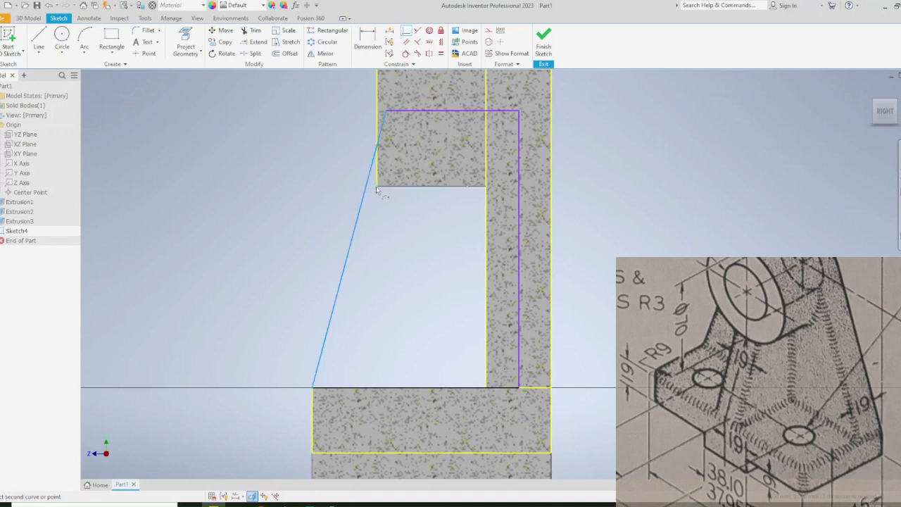
left_click(376, 186)
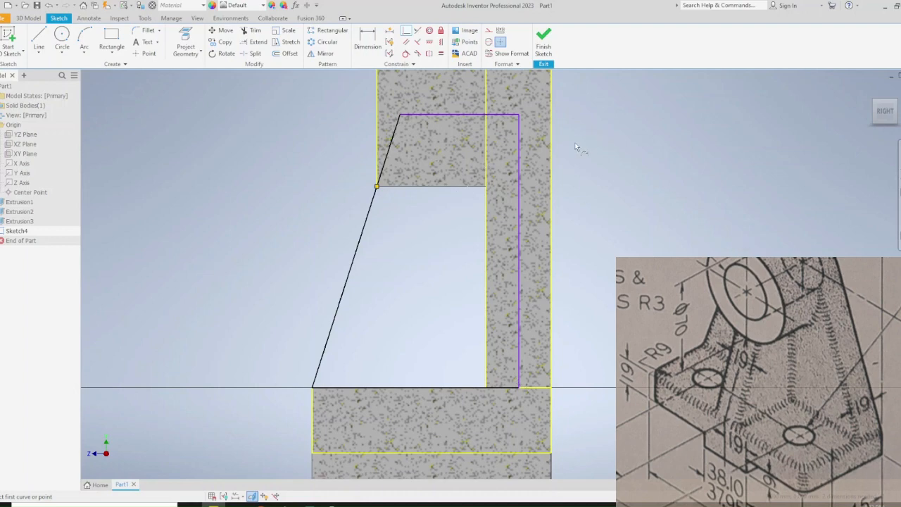
Finish the sketch and extrude the rib profile 19 mm symmetrically, joined to the body.
left_click(542, 45)
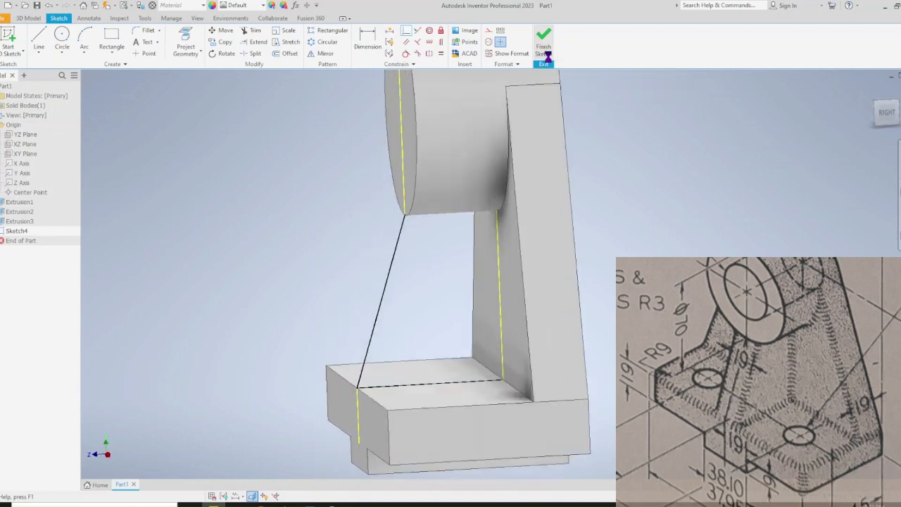
key("e")
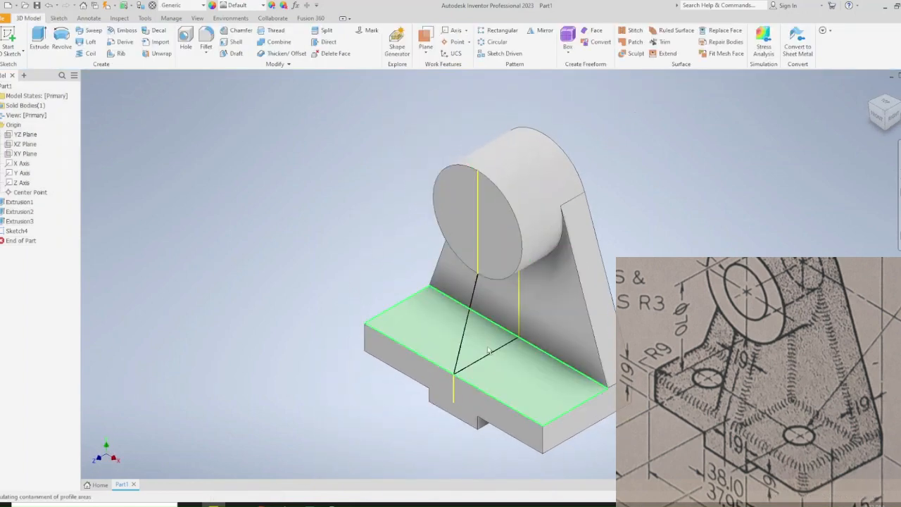
left_click(511, 307)
type("19")
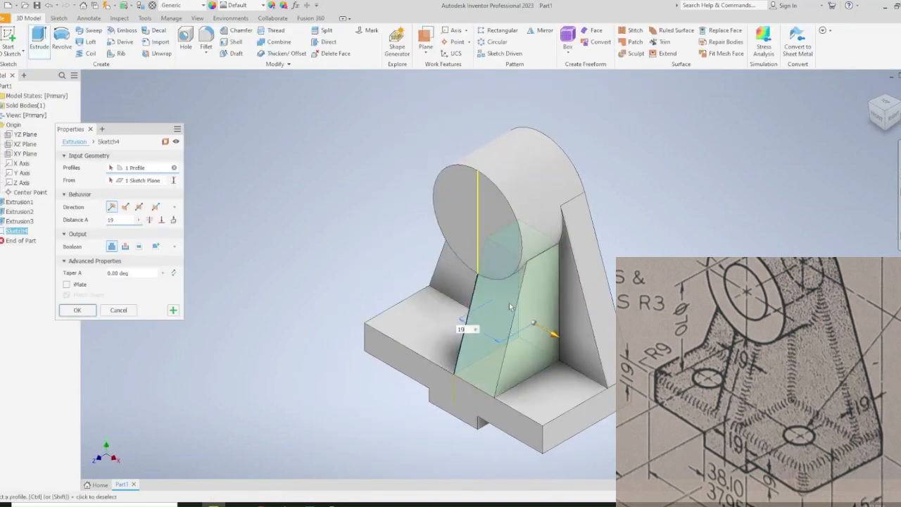
left_click(139, 207)
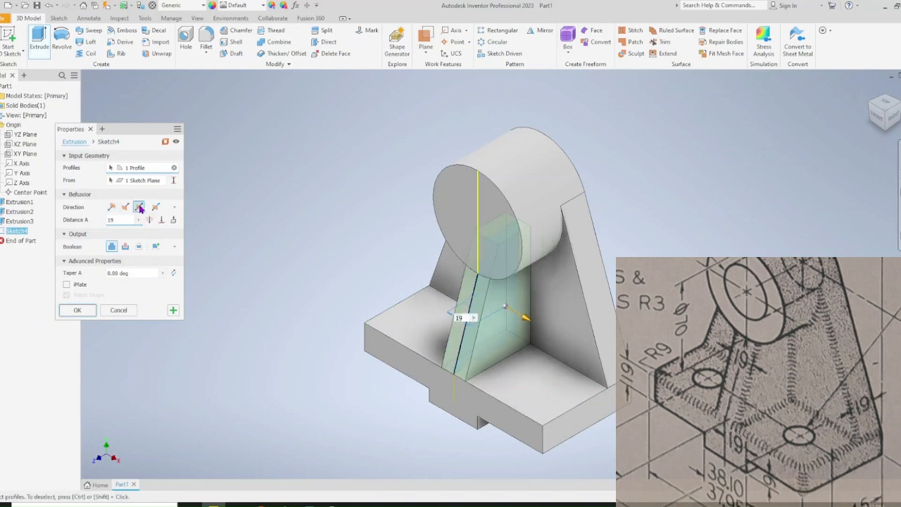
left_click(76, 311)
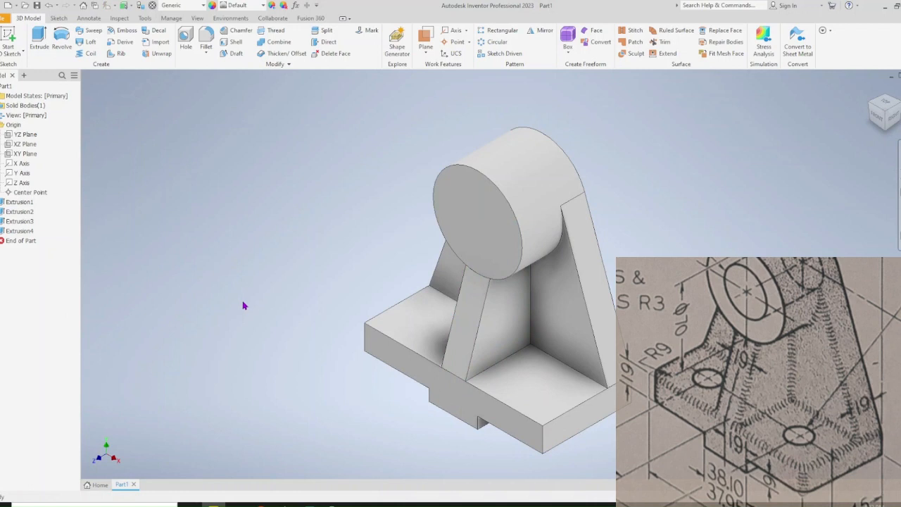
Start a sketch on the base's top face and draw circles about 26 mm and 21 mm in diameter on either side of the rib.
left_click(416, 323)
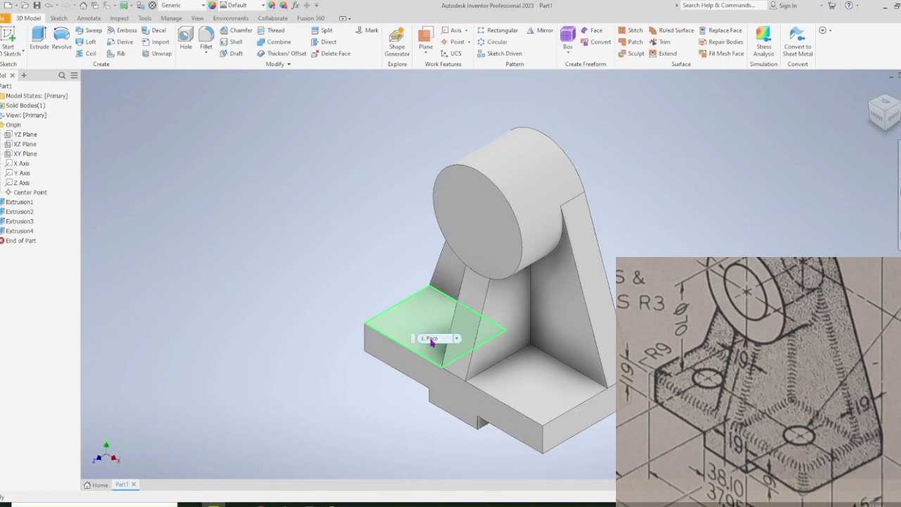
left_click(442, 331)
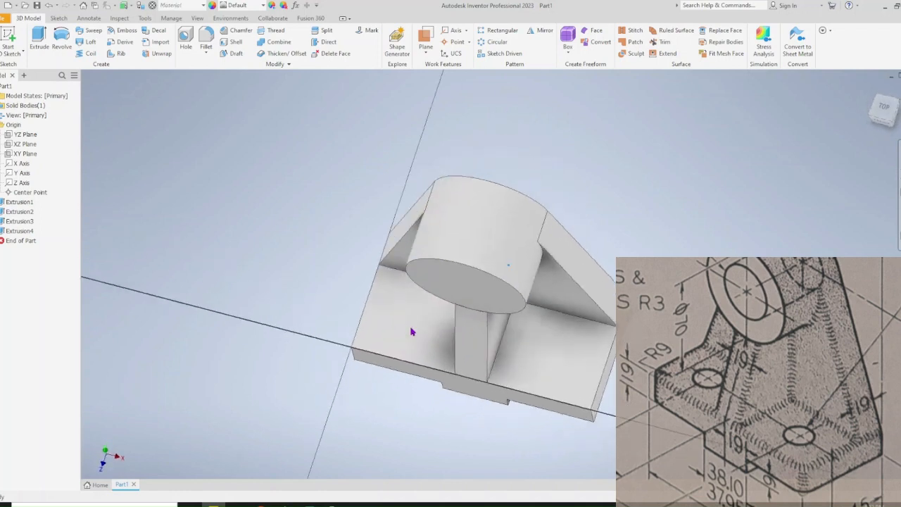
left_click(62, 36)
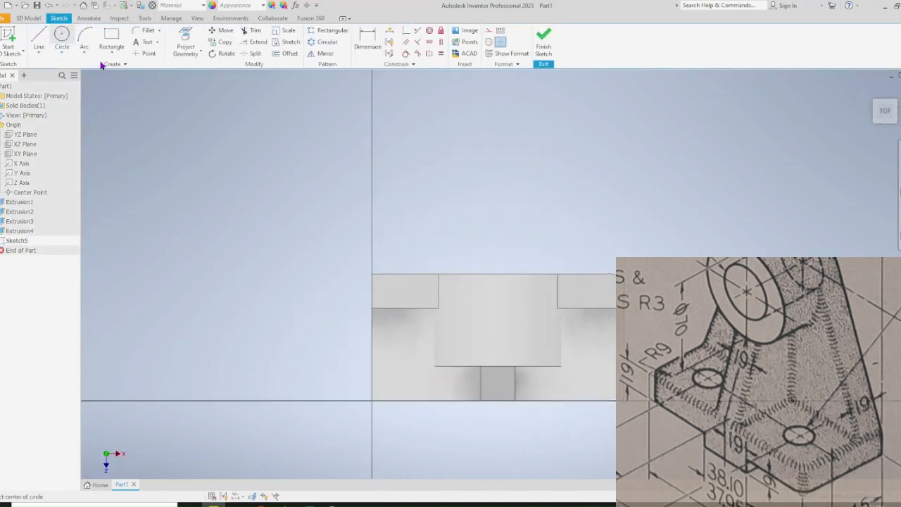
left_click(405, 351)
left_click(427, 351)
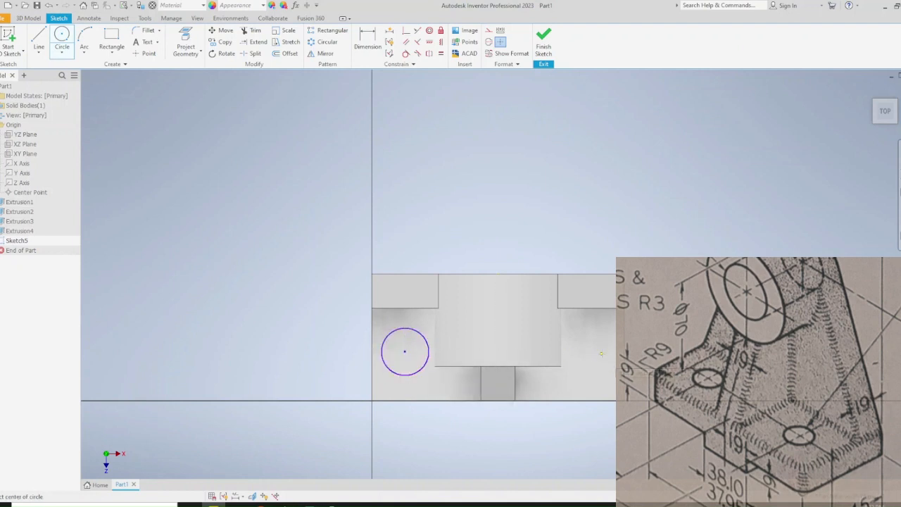
left_click(579, 351)
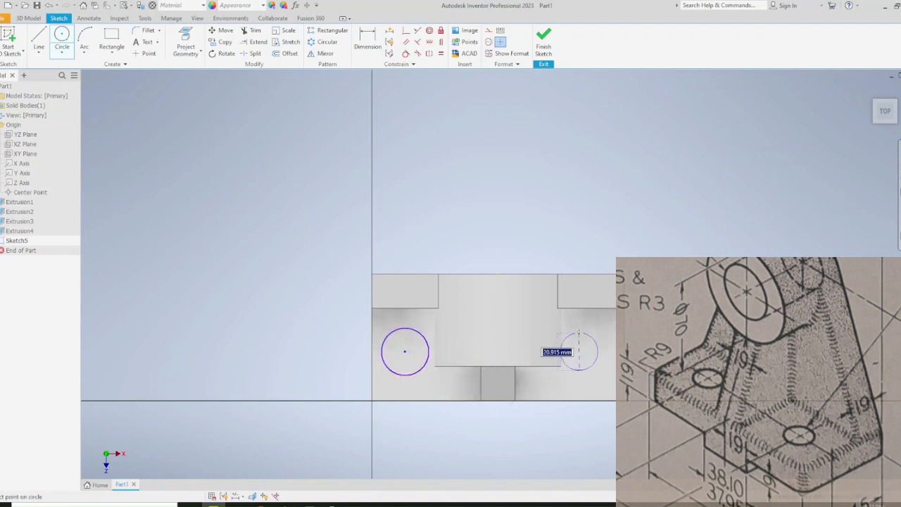
left_click(597, 351)
Align the two circle centres horizontally and make the circles equal in size.
left_click(430, 43)
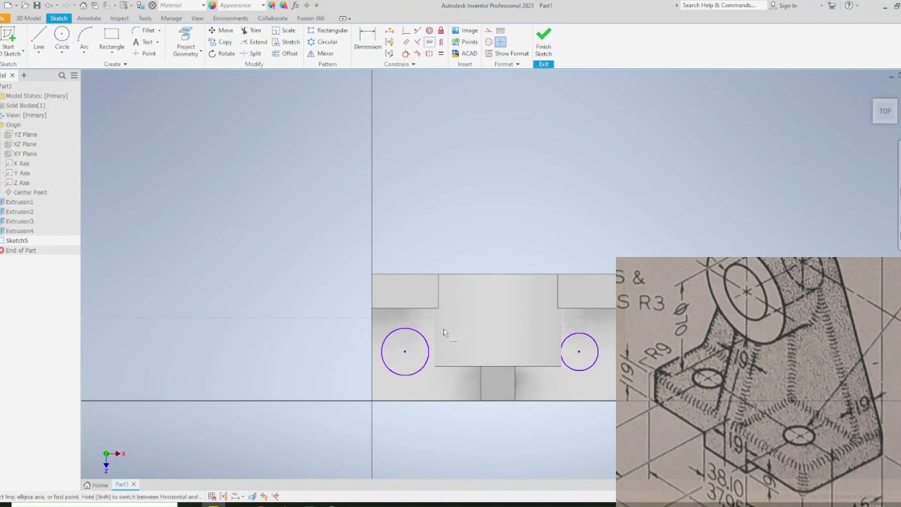
left_click(404, 353)
left_click(440, 54)
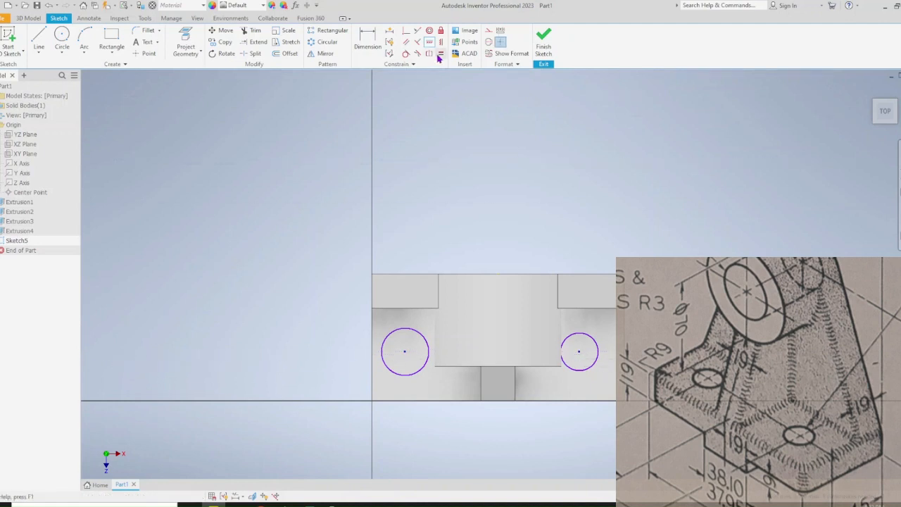
left_click(424, 336)
left_click(597, 343)
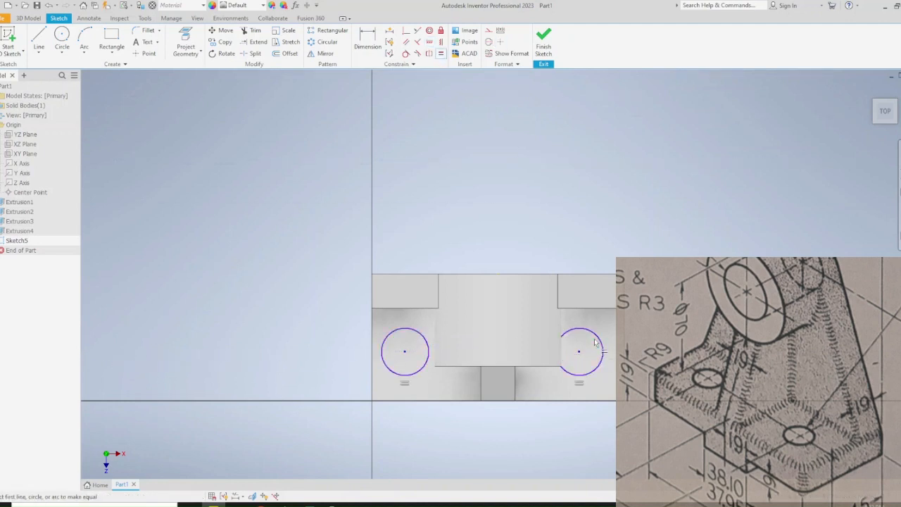
Dimension the left circle's diameter as 19 mm.
left_click(373, 44)
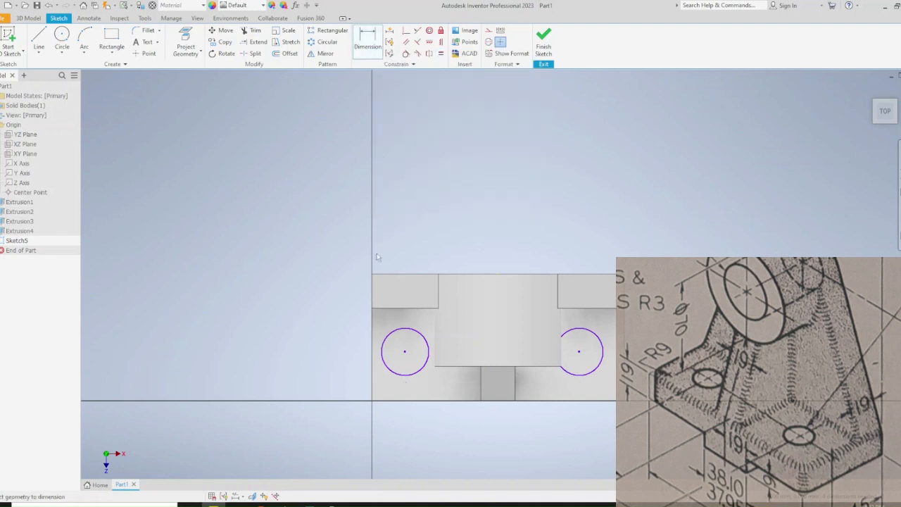
left_click(384, 346)
left_click(329, 311)
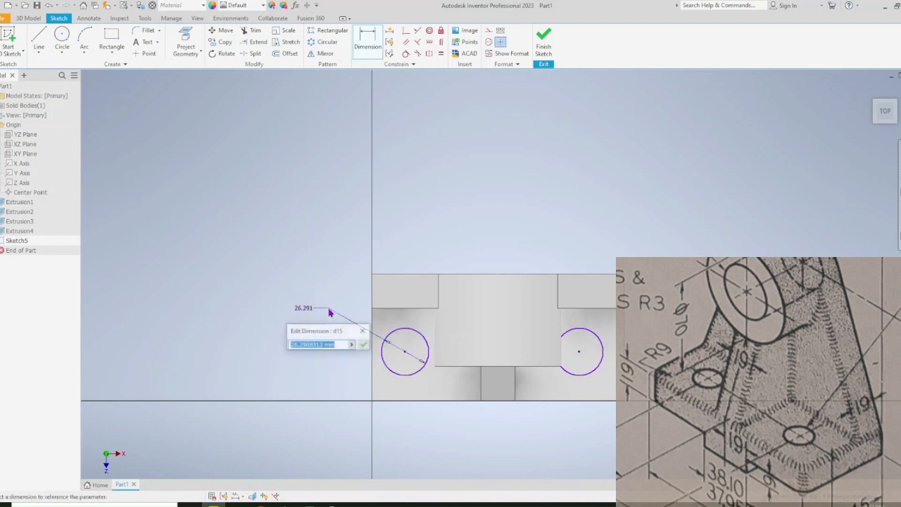
type("19")
key("Return")
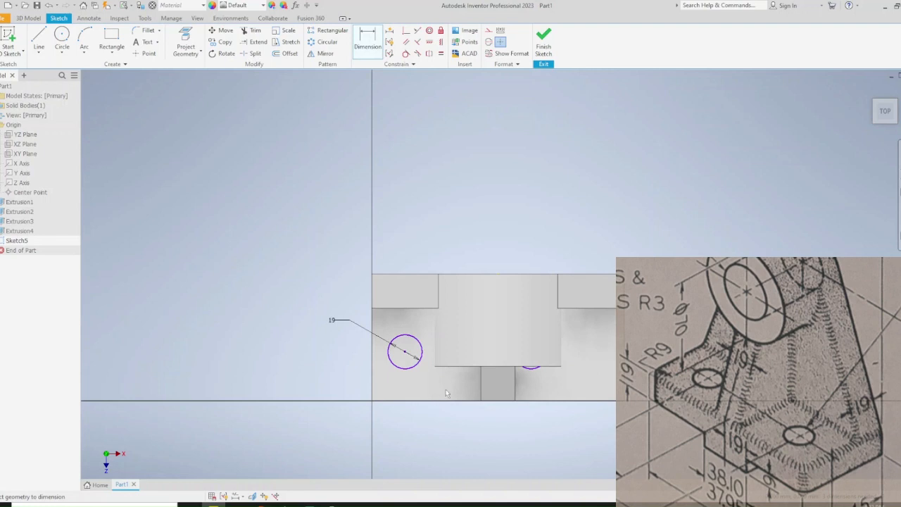
Dimension the left circle's centre 41 mm horizontally from the midpoint of the rib's front edge.
left_click(500, 406)
left_click(404, 351)
left_click(454, 425)
type("41")
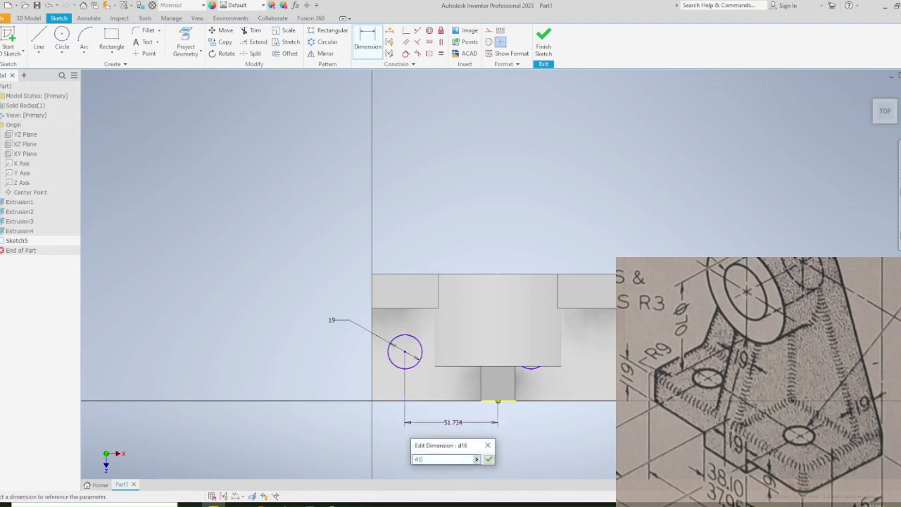
key("Return")
Dimension the horizontal distance between the two circle centres as 82 mm.
left_click(425, 352)
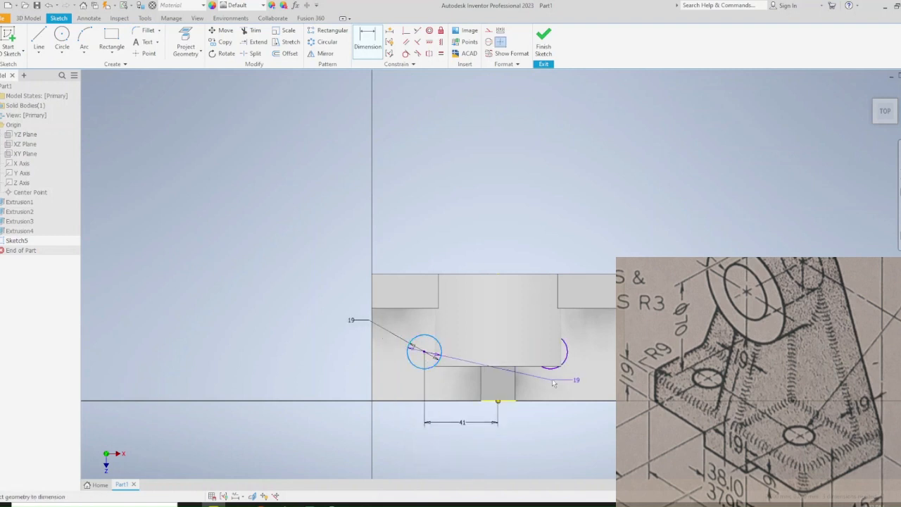
left_click(550, 352)
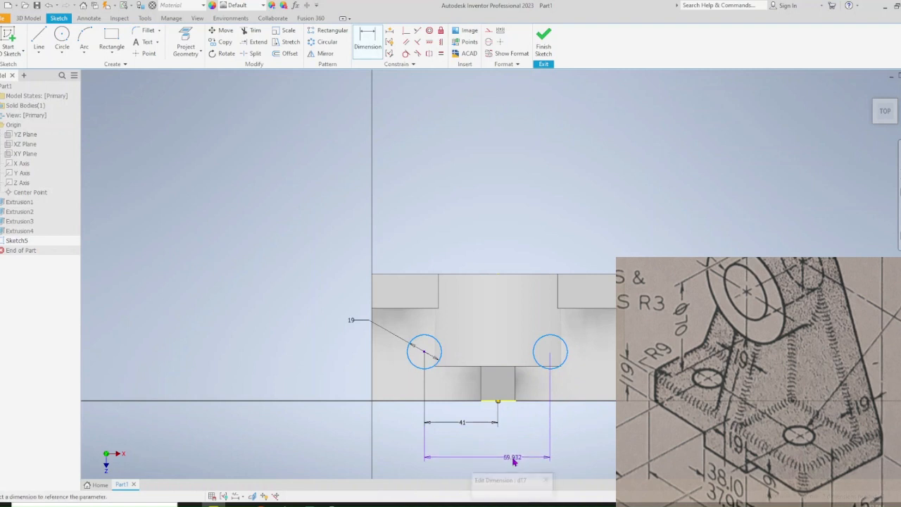
left_click(512, 457)
type("82")
key("Return")
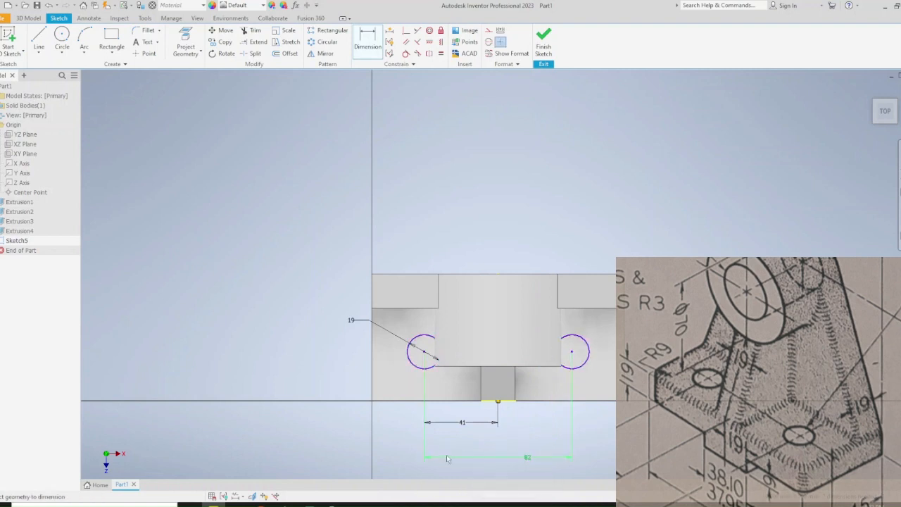
Dimension the right circle's centre 45 mm from the back edge of the part.
left_click(567, 274)
left_click(586, 345)
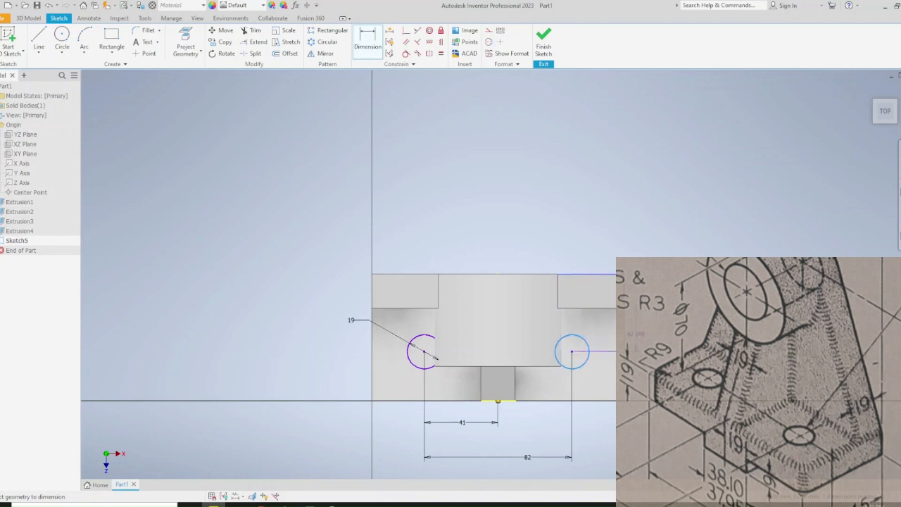
left_click(645, 329)
type("45")
key("Return")
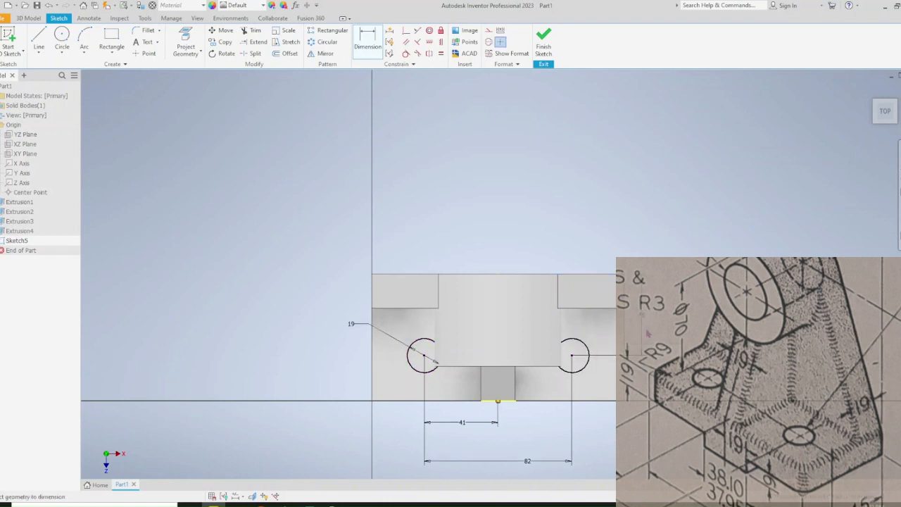
Extrude both circles 19 mm downward as a cut to make the mounting holes in the base.
key("e")
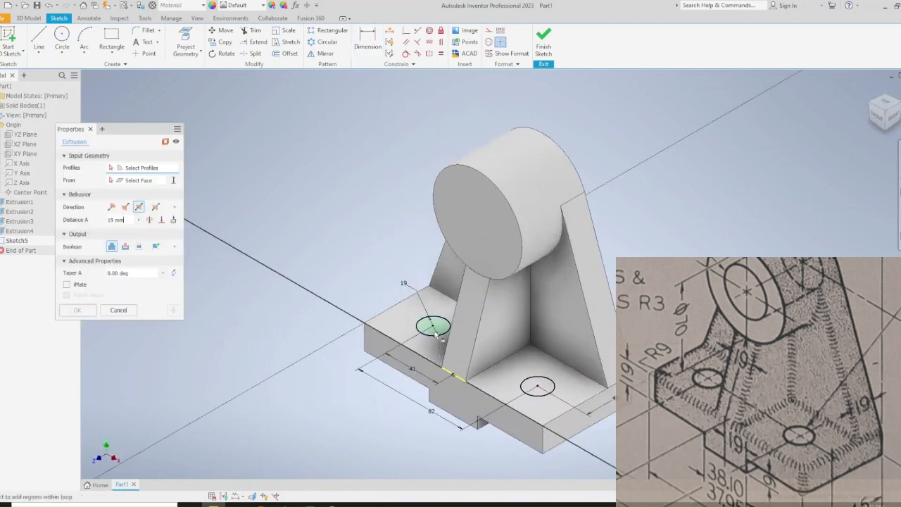
left_click(537, 386)
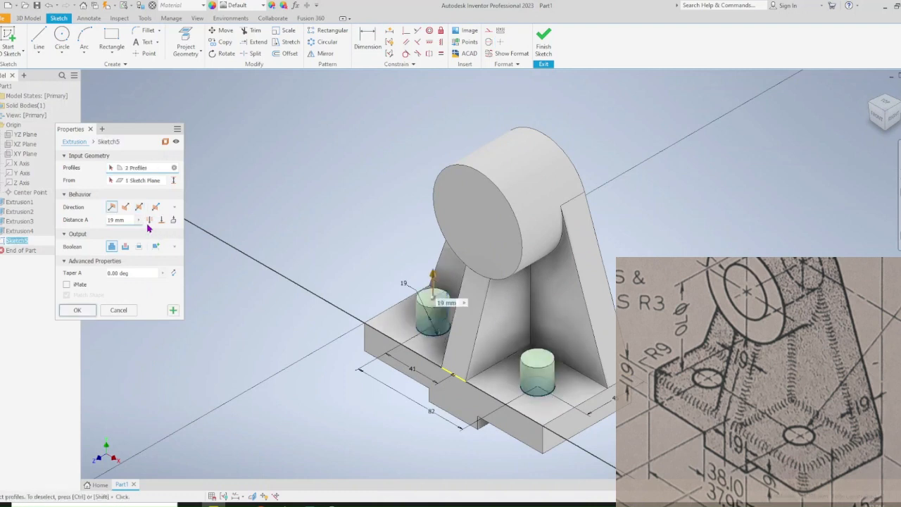
left_click(126, 207)
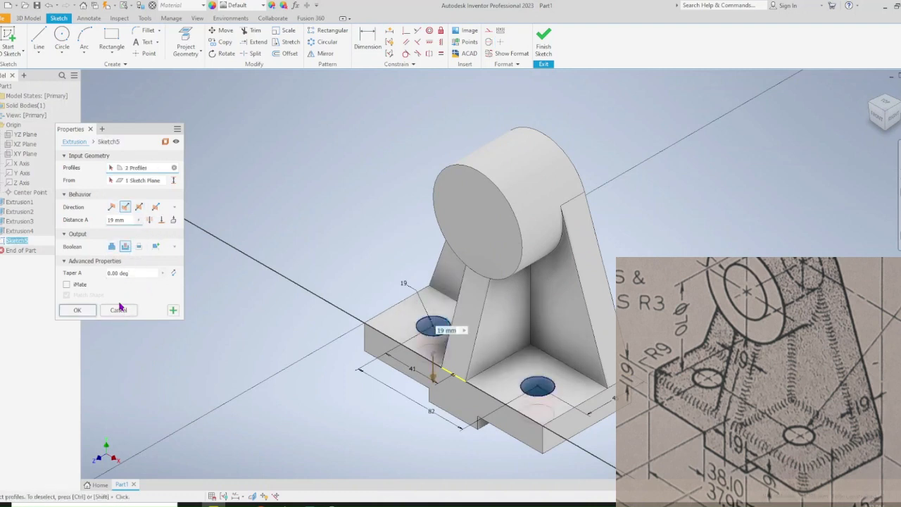
left_click(90, 312)
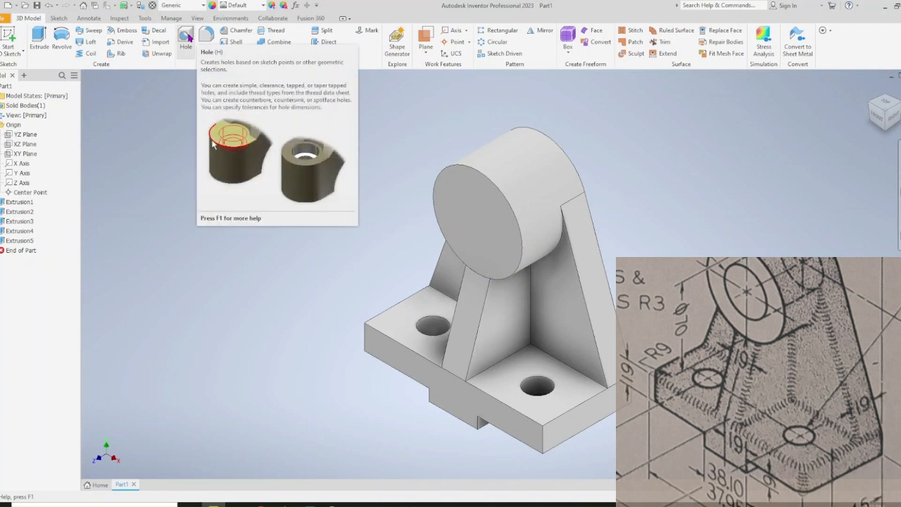
Add a 38.1 mm simple hole through all on the cylinder's front face, concentric with its circular edge.
left_click(186, 36)
left_click(474, 214)
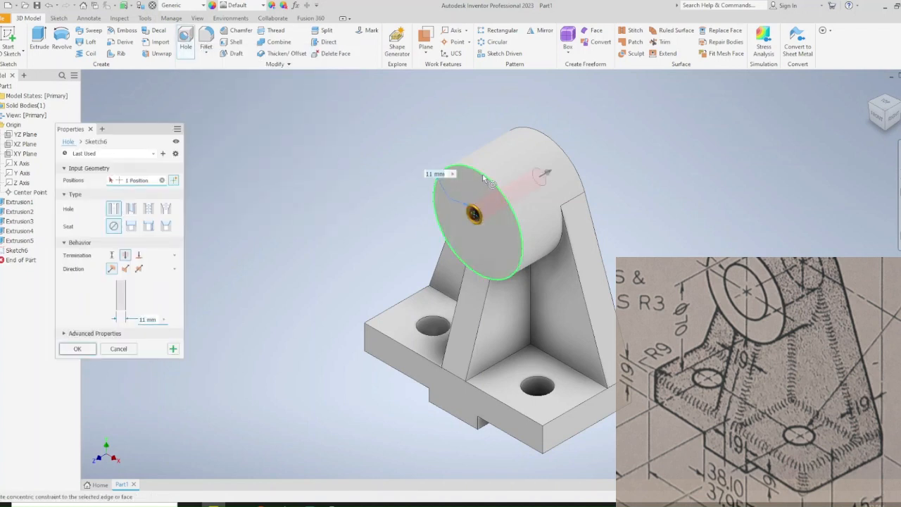
left_click(484, 180)
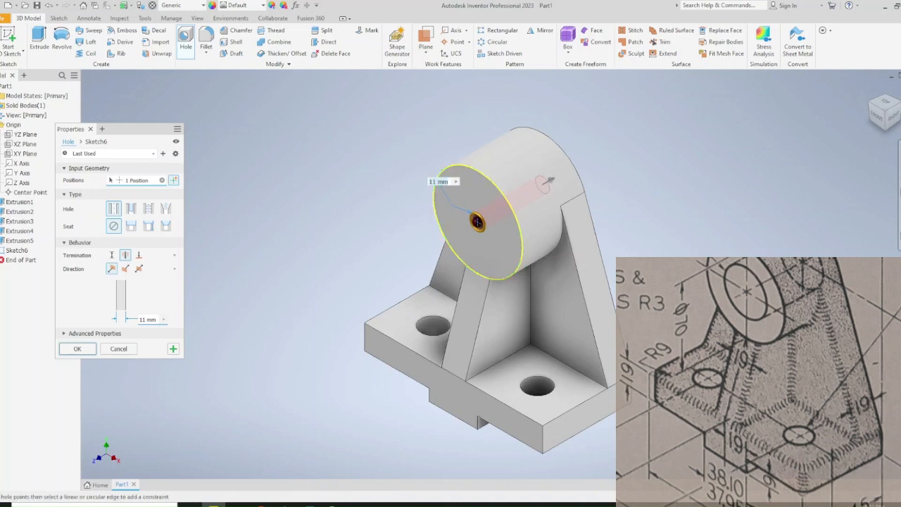
type("38.1")
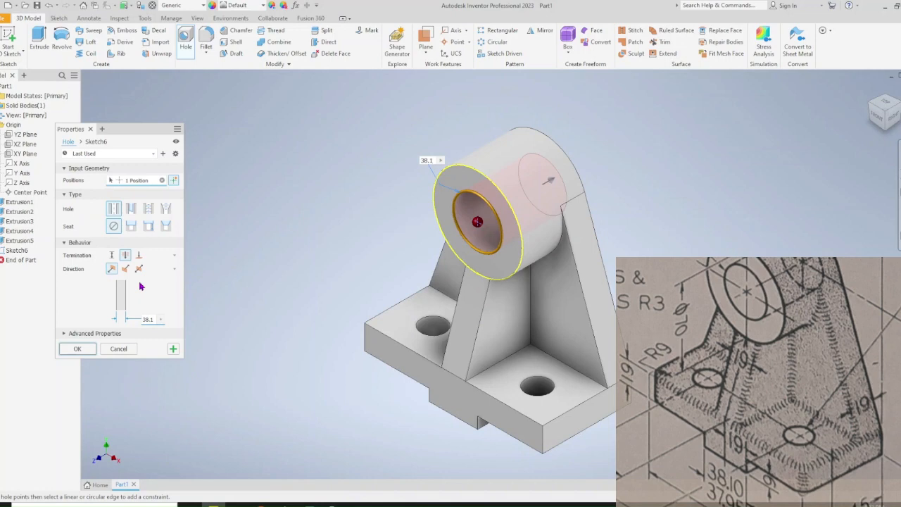
key("Return")
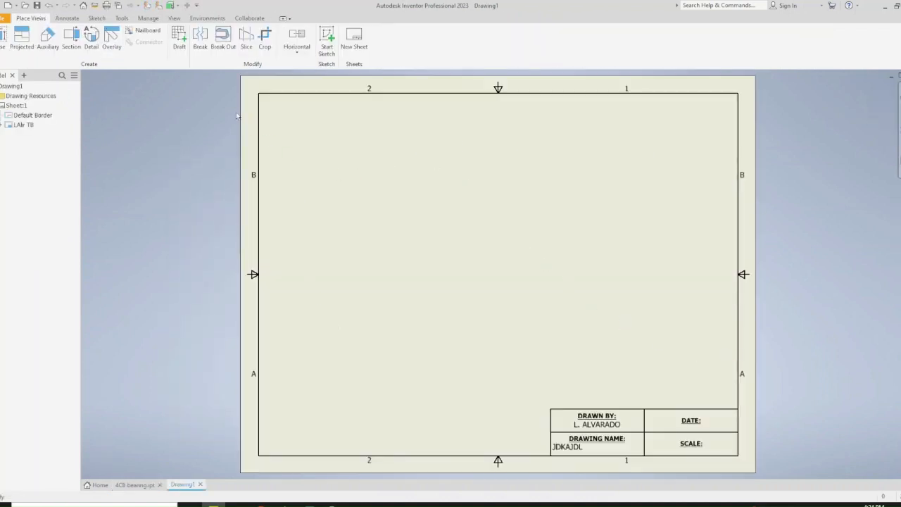
Set the drawing's active standard to Default Standard (ANSI-mm) and apply it.
left_click(122, 19)
left_click(124, 44)
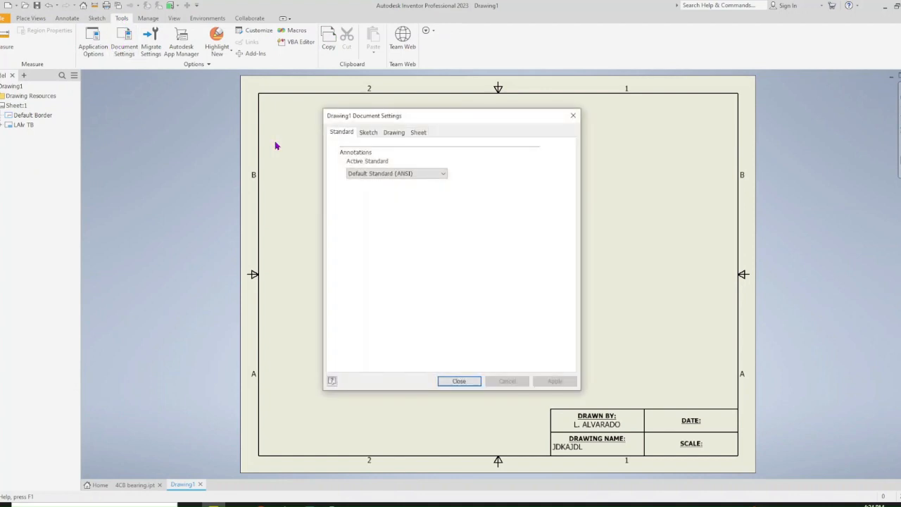
left_click(371, 173)
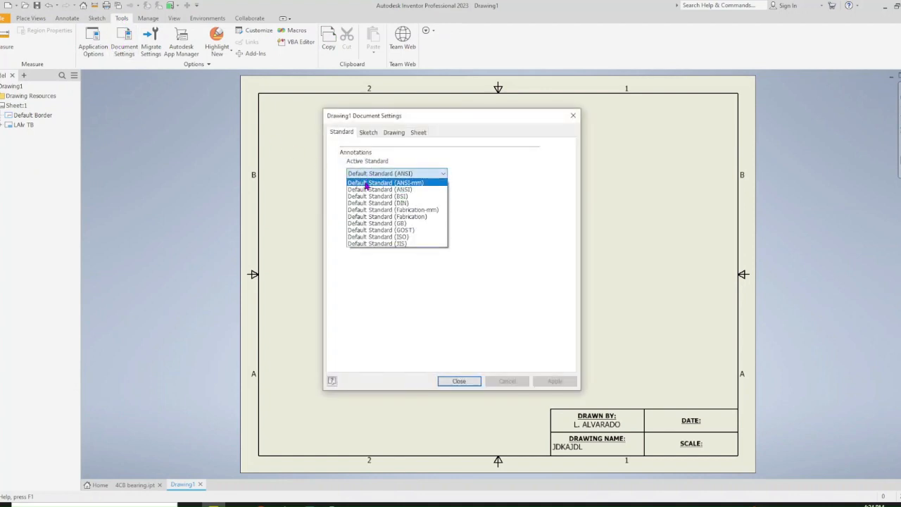
left_click(366, 183)
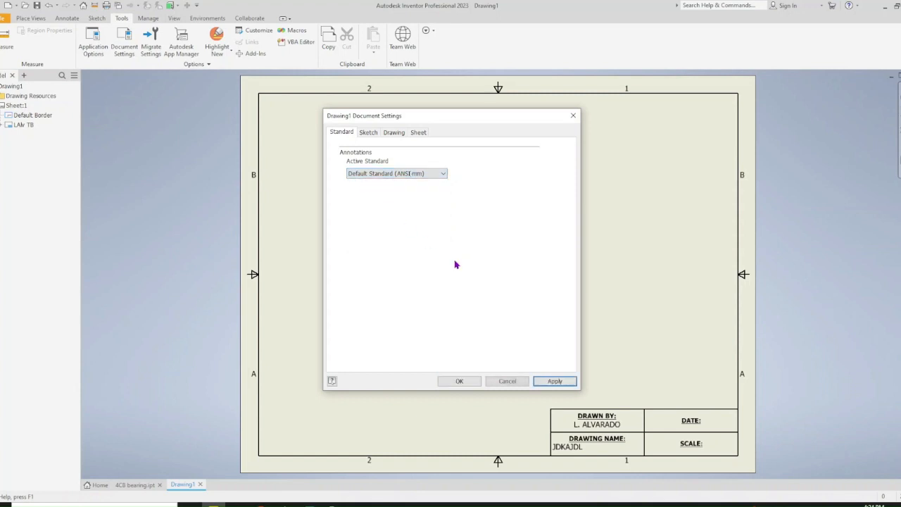
left_click(555, 381)
left_click(459, 381)
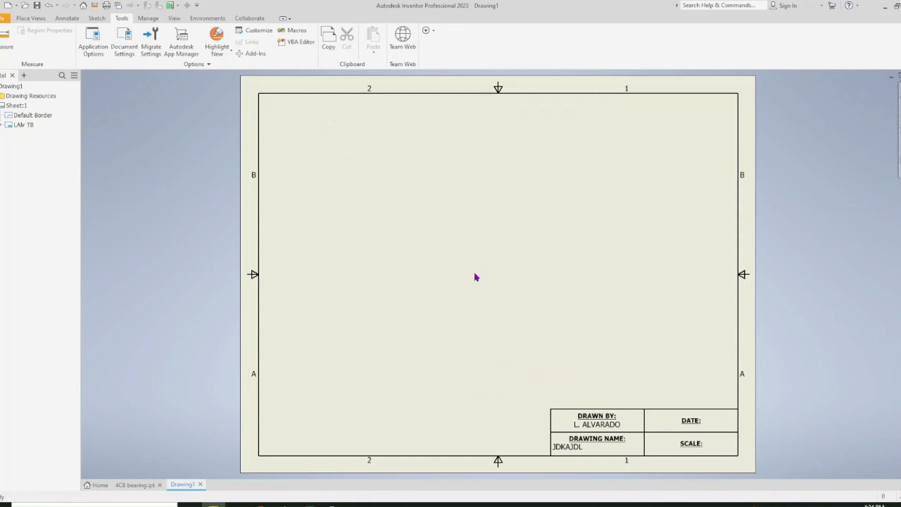
Place a front base view of the 4CB bearing at 1/2 scale, with projected right-side and top views.
left_click(30, 18)
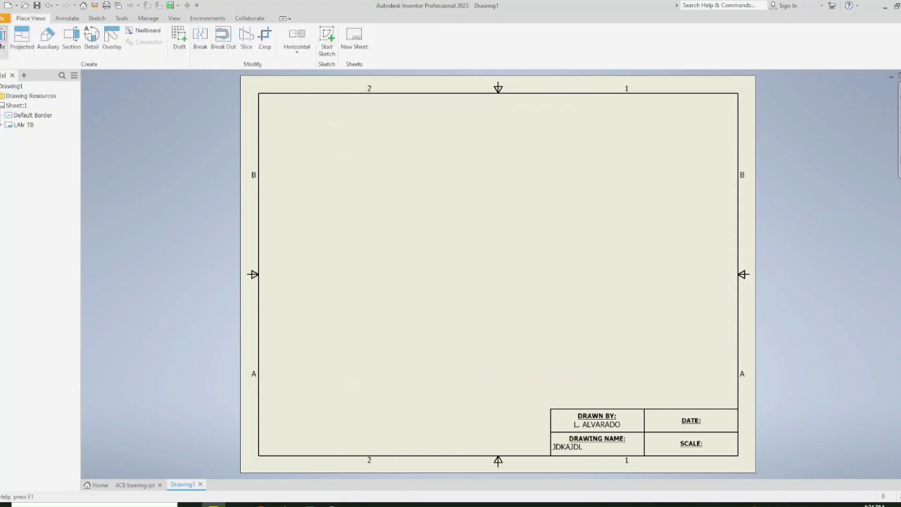
left_click(2, 37)
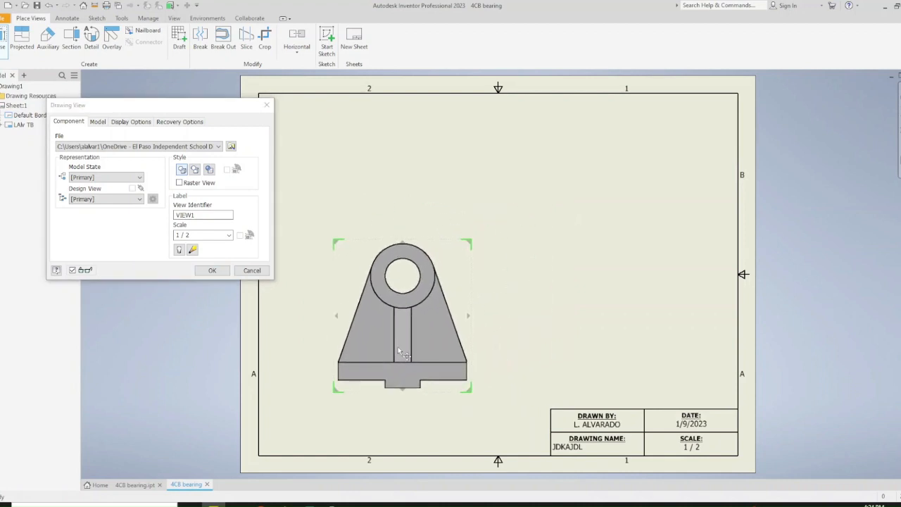
left_click(386, 348)
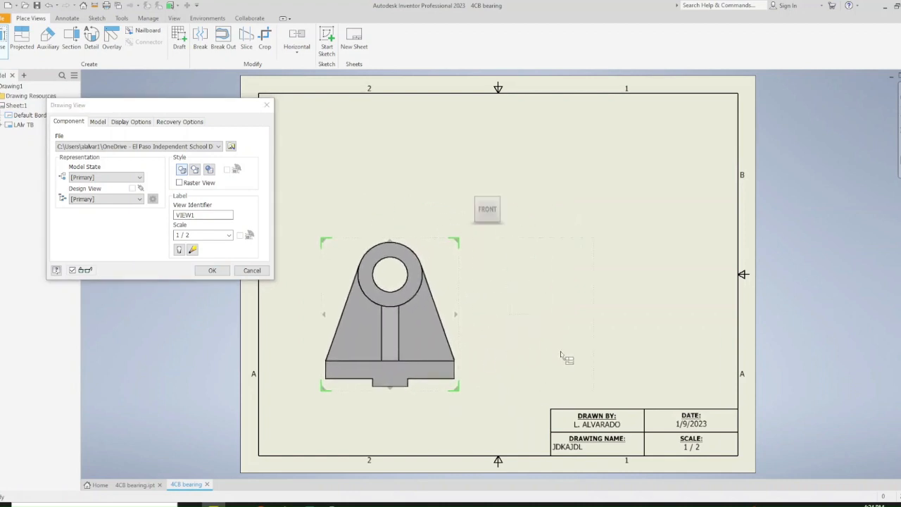
left_click(637, 359)
left_click(400, 159)
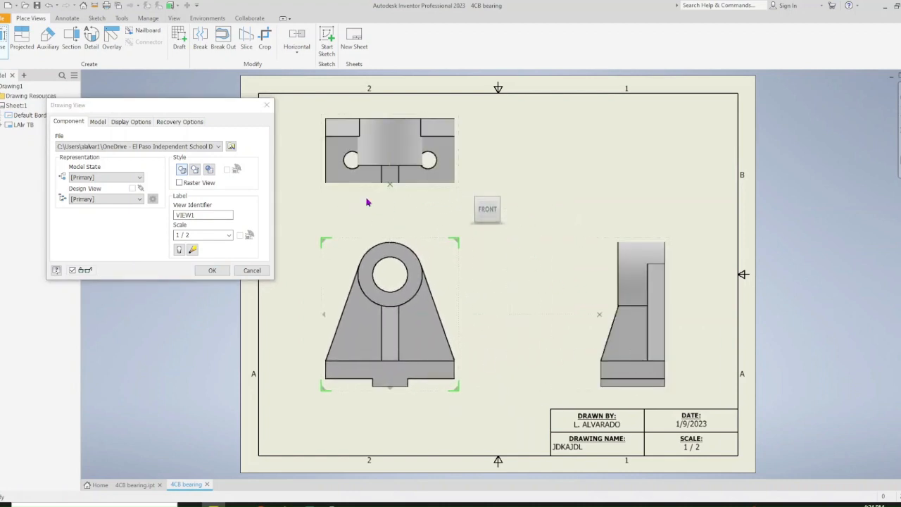
left_click(213, 271)
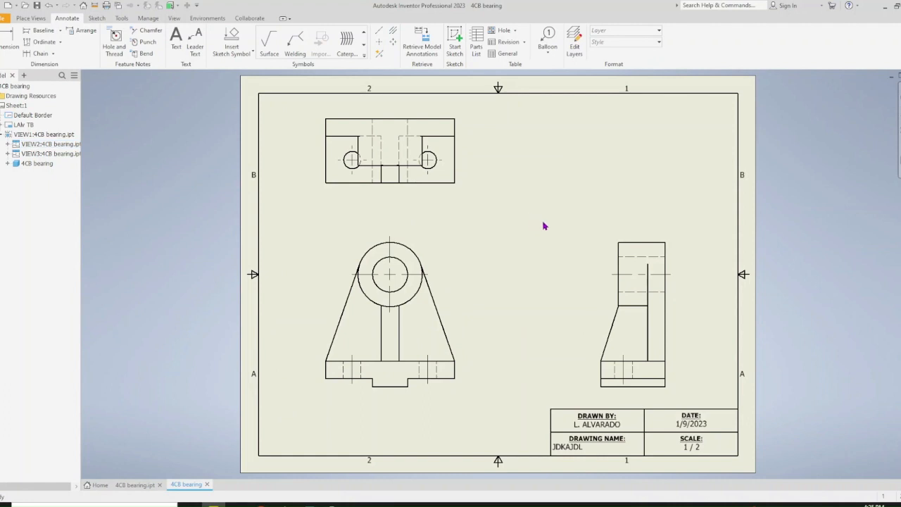
Switch to the 4CB bearing part and fillet the base's two front vertical corners with a 9 mm radius.
left_click(147, 485)
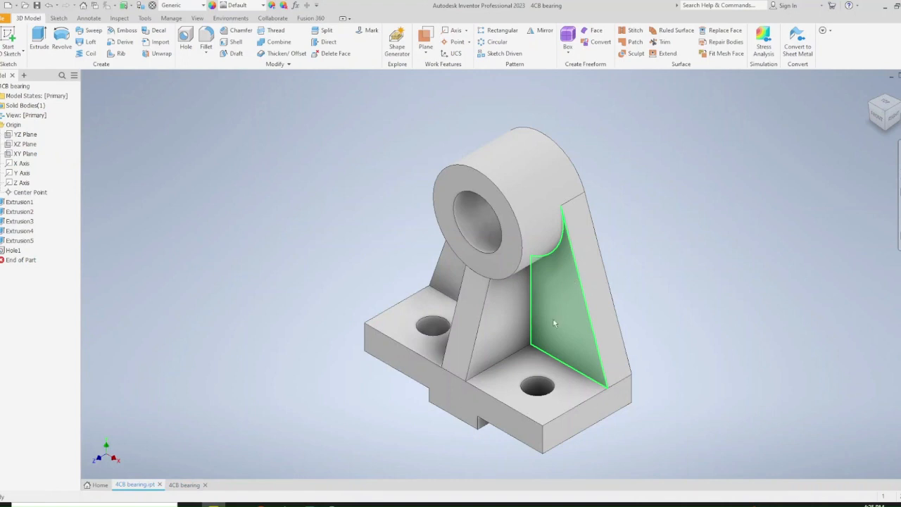
left_click(205, 41)
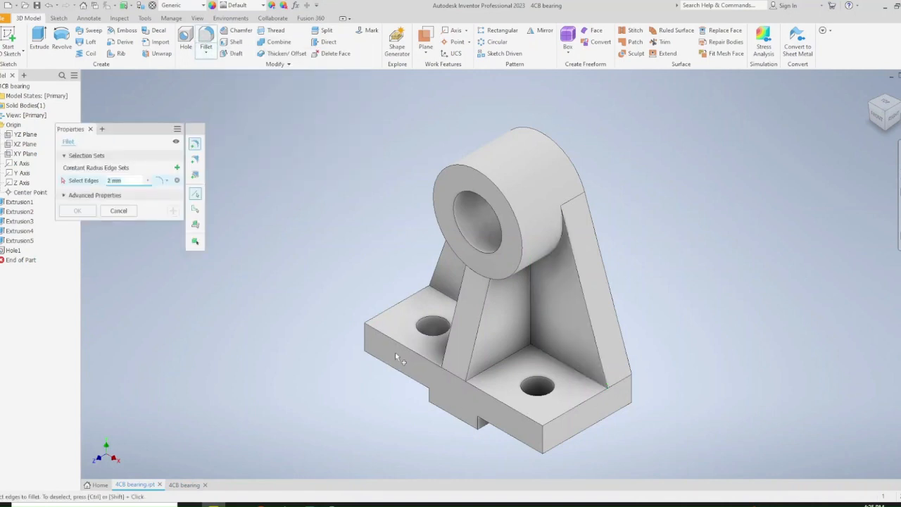
left_click(365, 334)
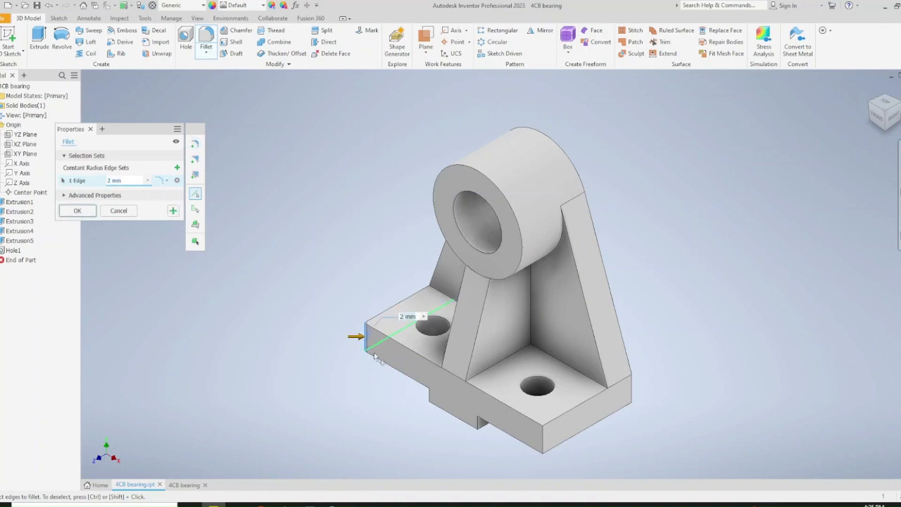
left_click(542, 440)
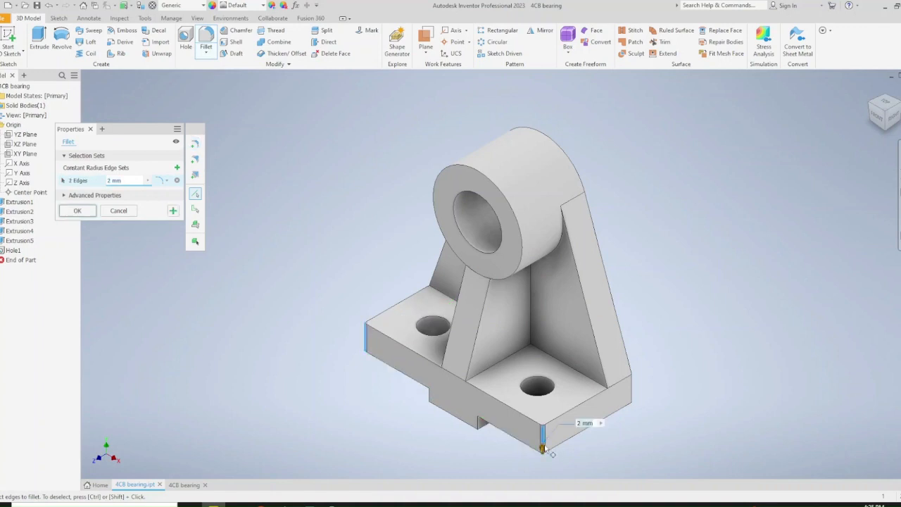
type("9")
key("Return")
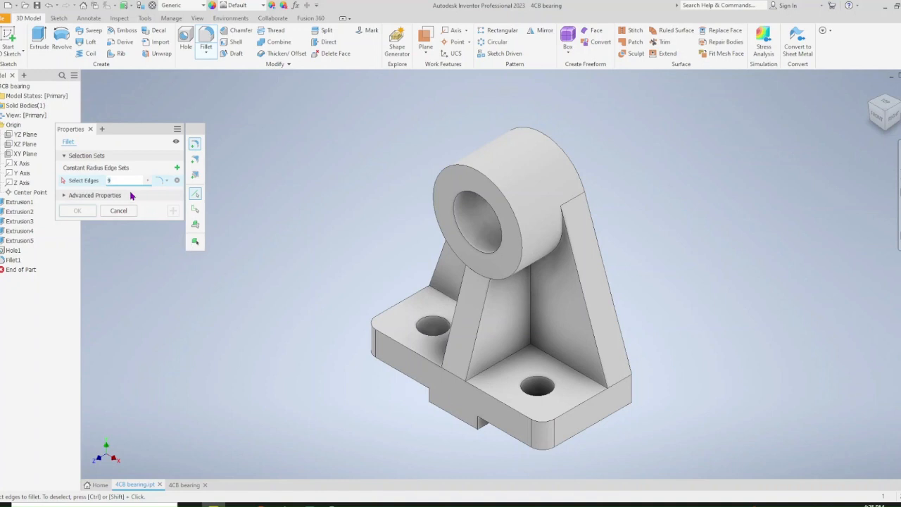
Set the fillet radius to 3 mm and select the left-side joint edges between wall and base and around the rib.
double_click(122, 181)
type("3")
left_click(452, 300)
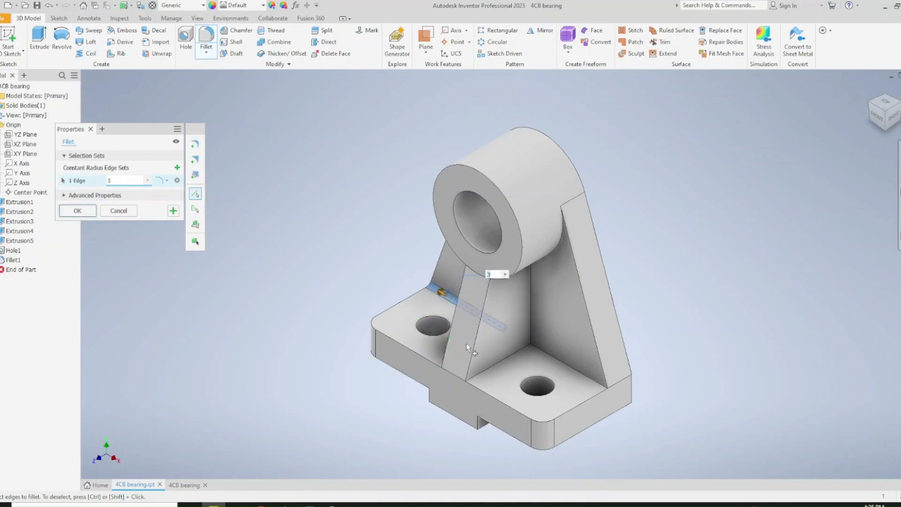
left_click(467, 349)
left_click(508, 310)
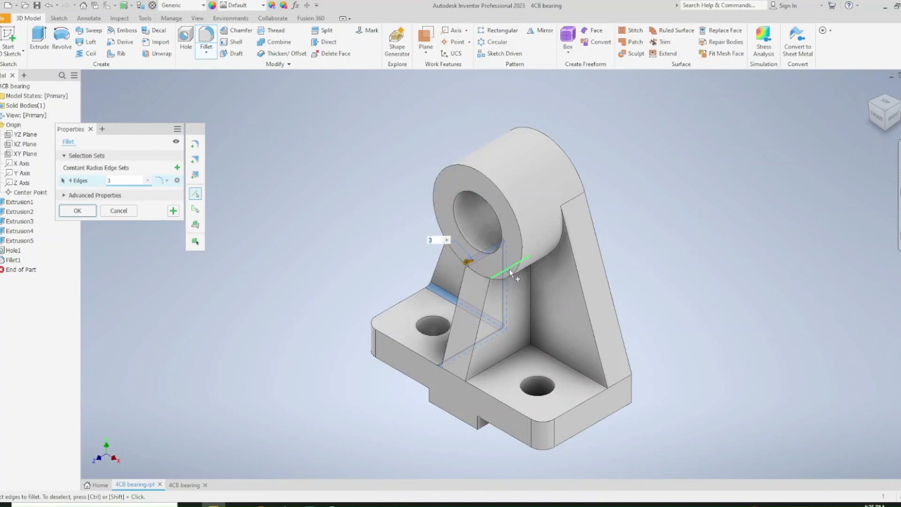
Add the rib's right joint with the cylinder, both sloping front edges and its right joint with the base to the fillet.
left_click(506, 275)
left_click(487, 291)
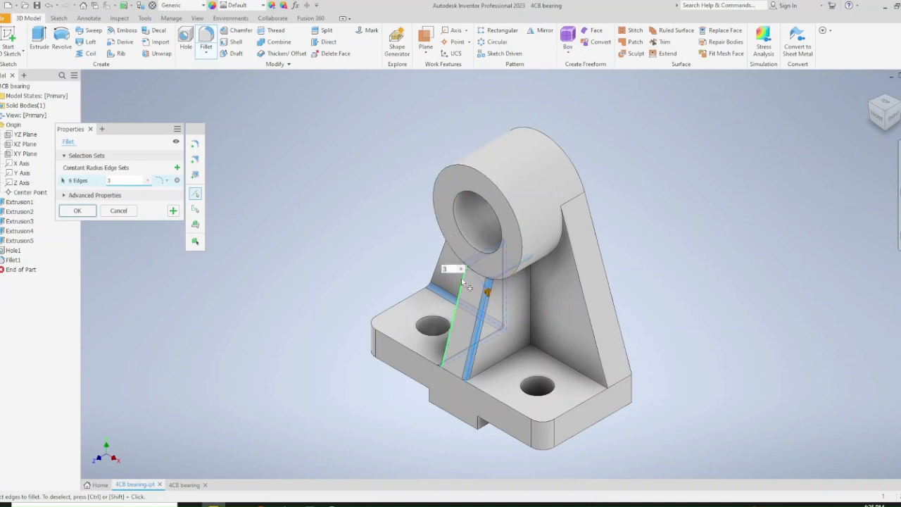
left_click(468, 293)
left_click(496, 362)
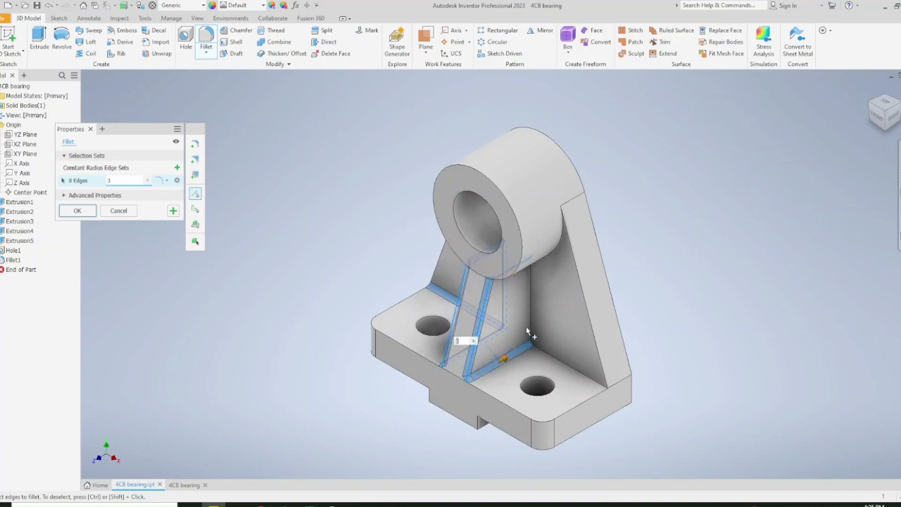
Add the right-side wall joints with rib and base, the base's outer top edges and the rib's lower front edge to the 3 mm fillet.
left_click(530, 330)
left_click(566, 365)
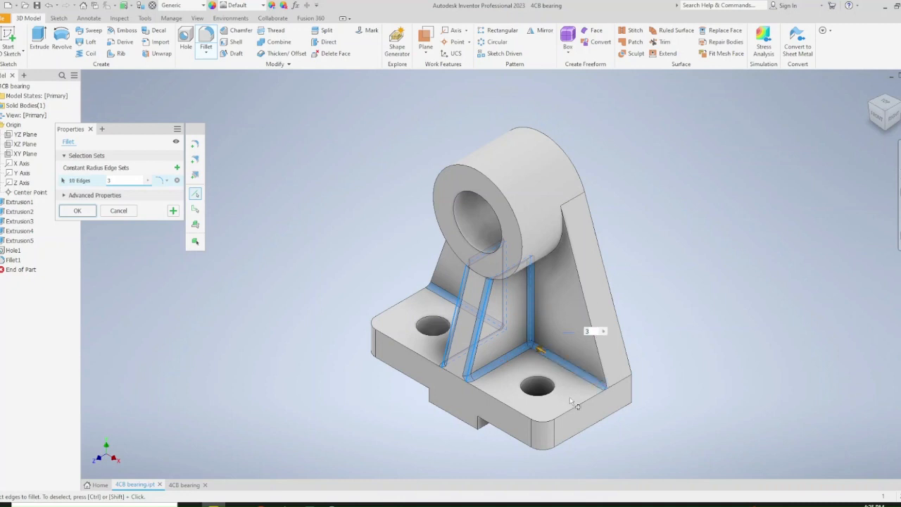
left_click(576, 415)
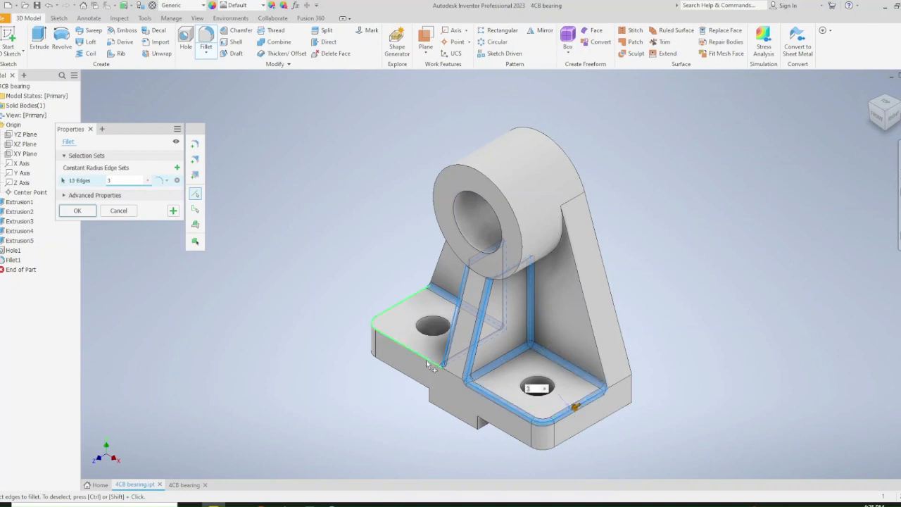
left_click(446, 372)
left_click(449, 374)
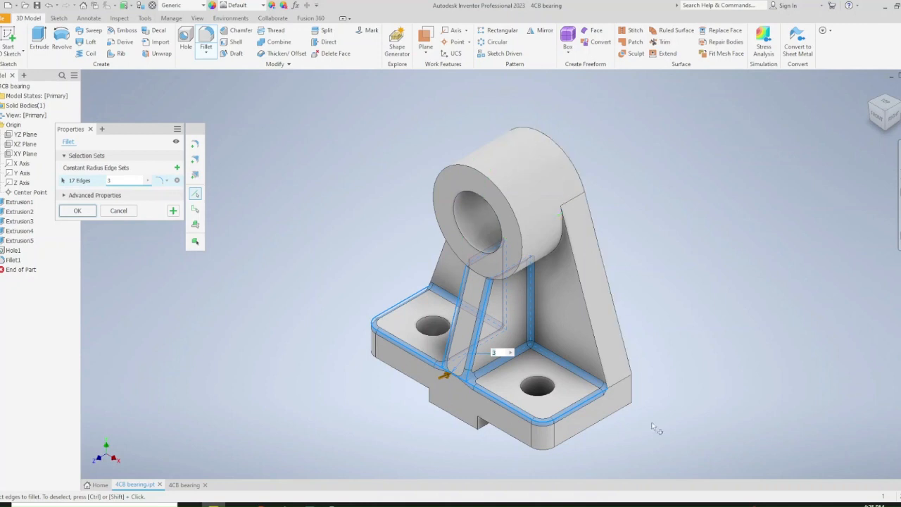
Add the short joint edges between the wall's two sloping sides and the base, and apply the 3 mm fillet.
left_click(870, 105)
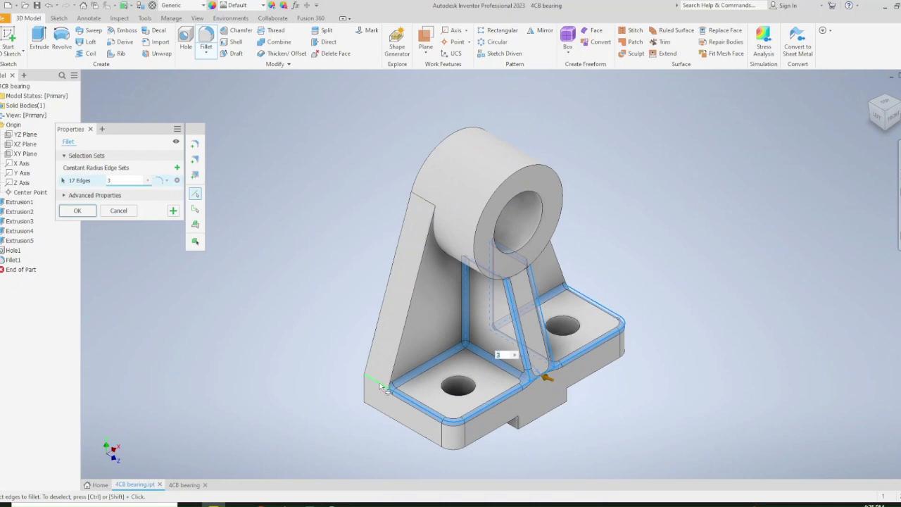
left_click(380, 384)
left_click(570, 293)
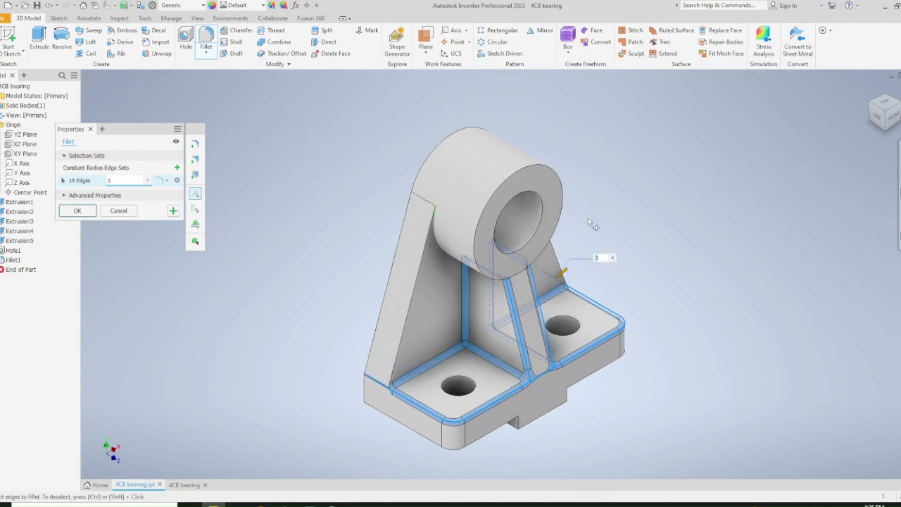
key("Return")
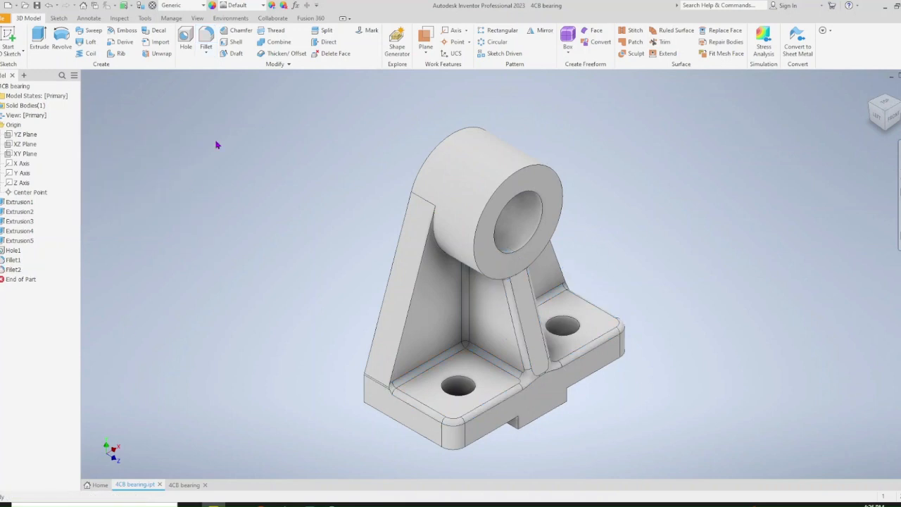
Switch to the 4CB bearing drawing with the front, top and right-side views.
left_click(26, 5)
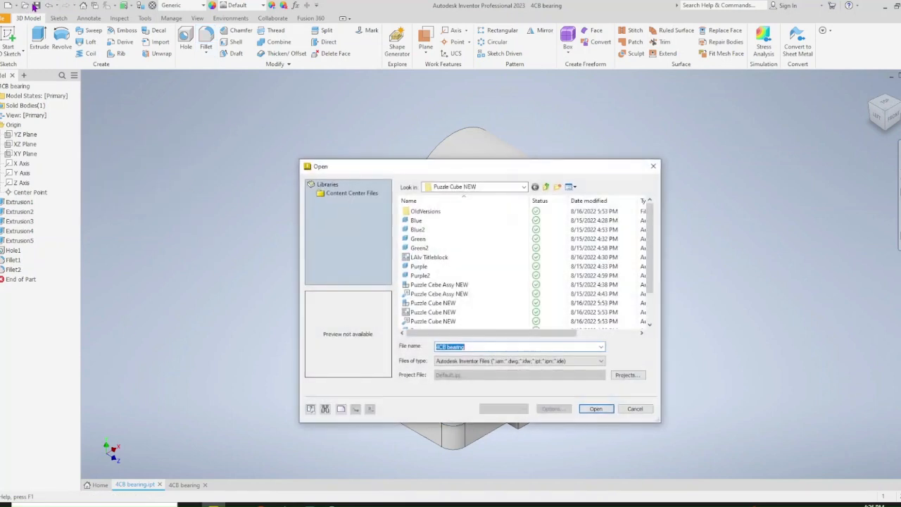
key("Escape")
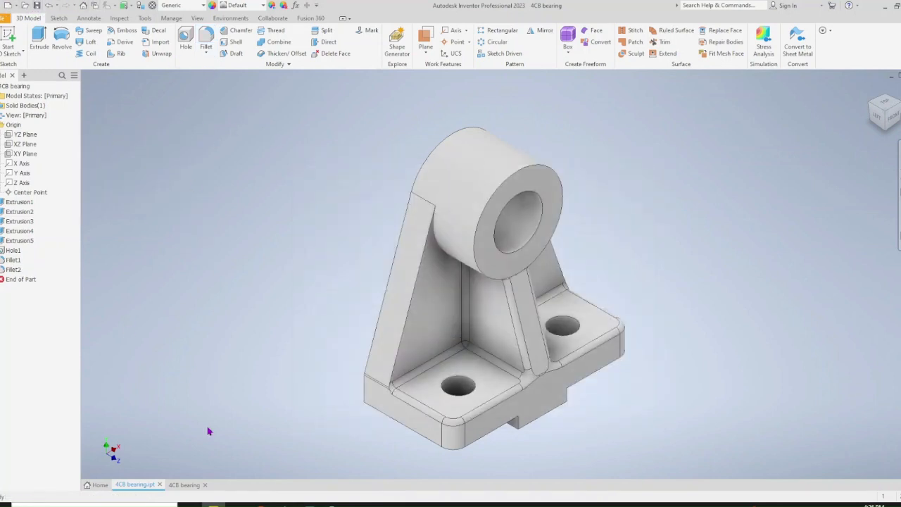
left_click(184, 485)
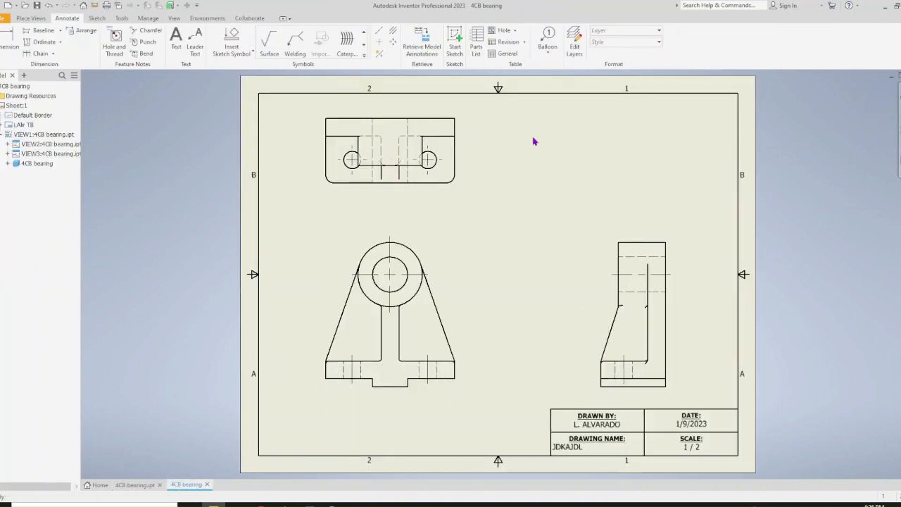